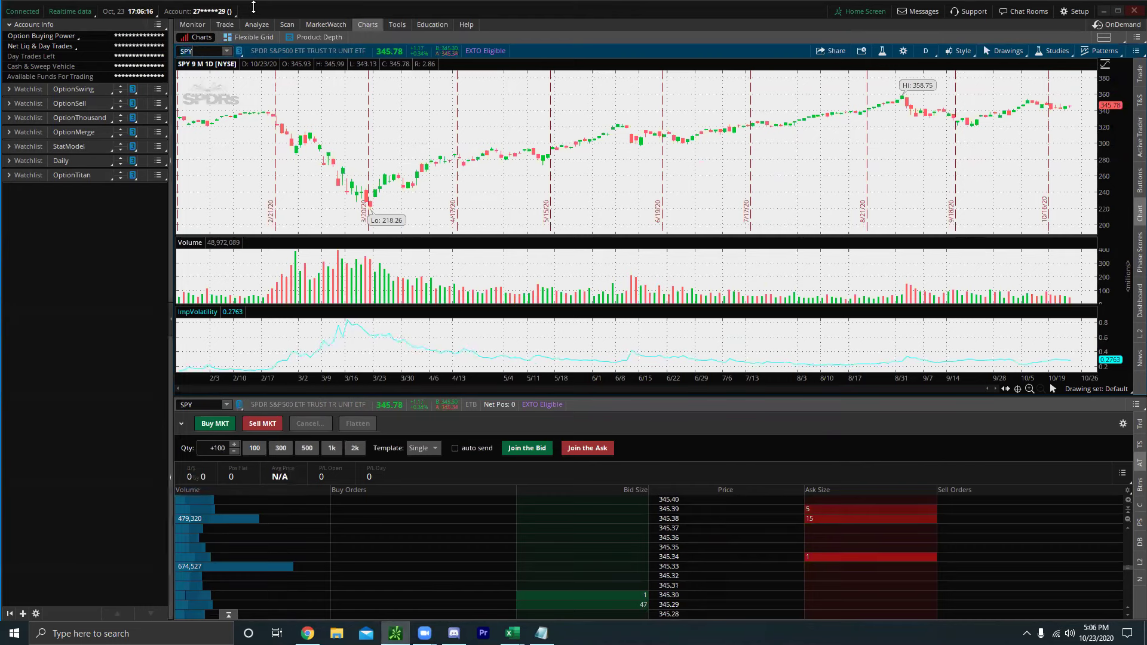
Open the Option Hacker scan page with its filter setup expanded.
click(288, 24)
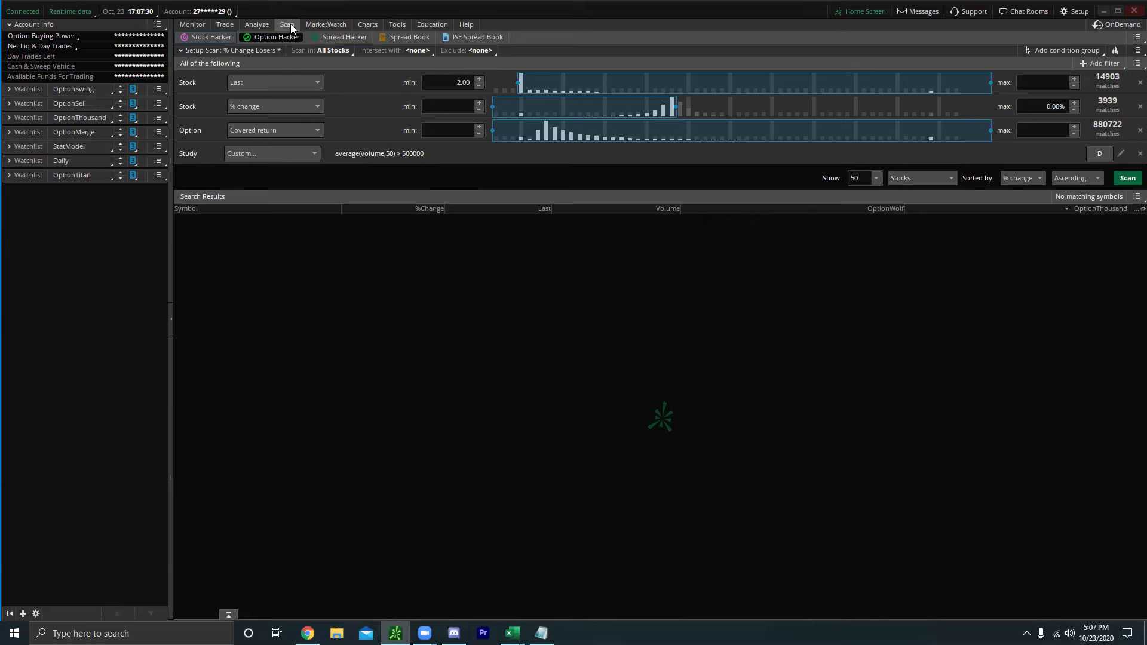
click(362, 24)
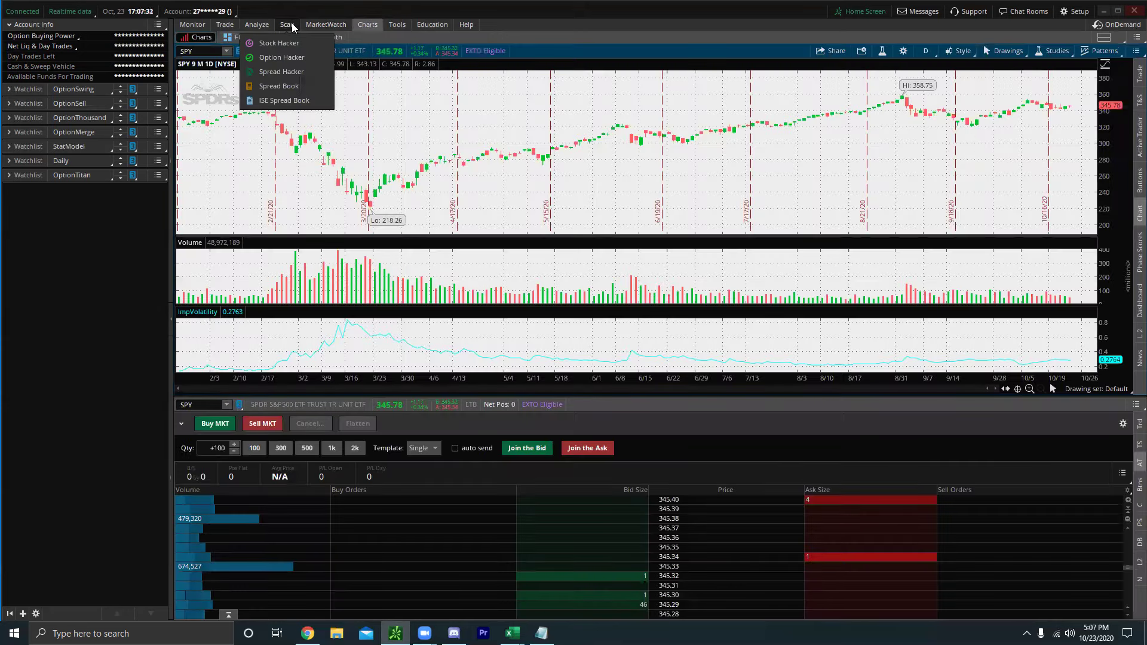
click(291, 24)
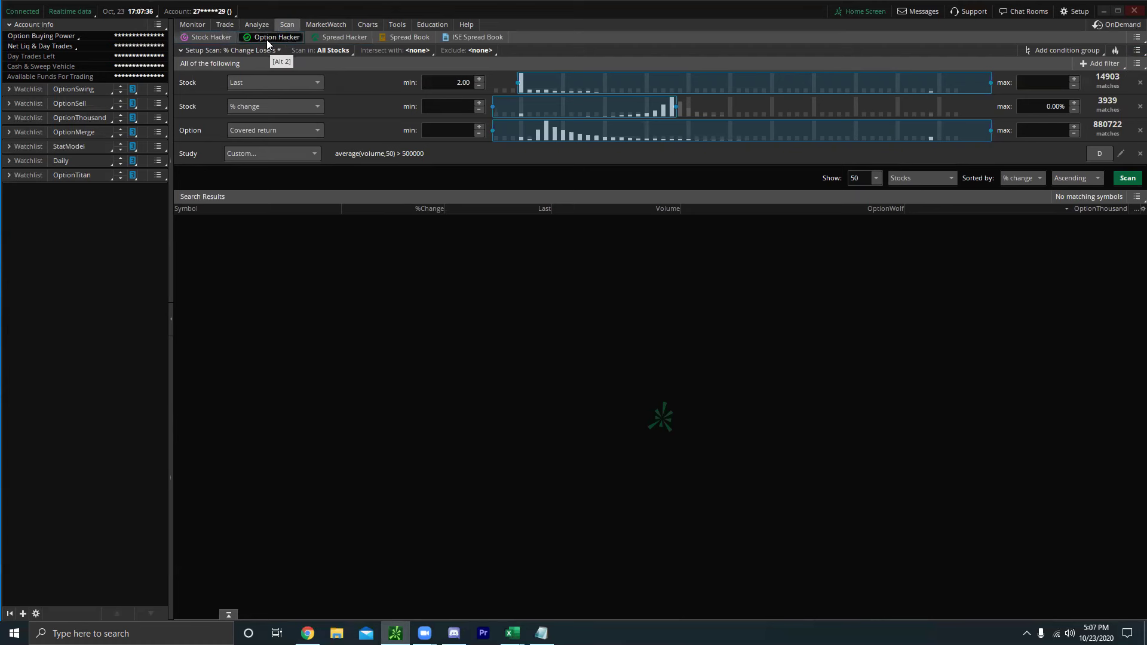
click(202, 51)
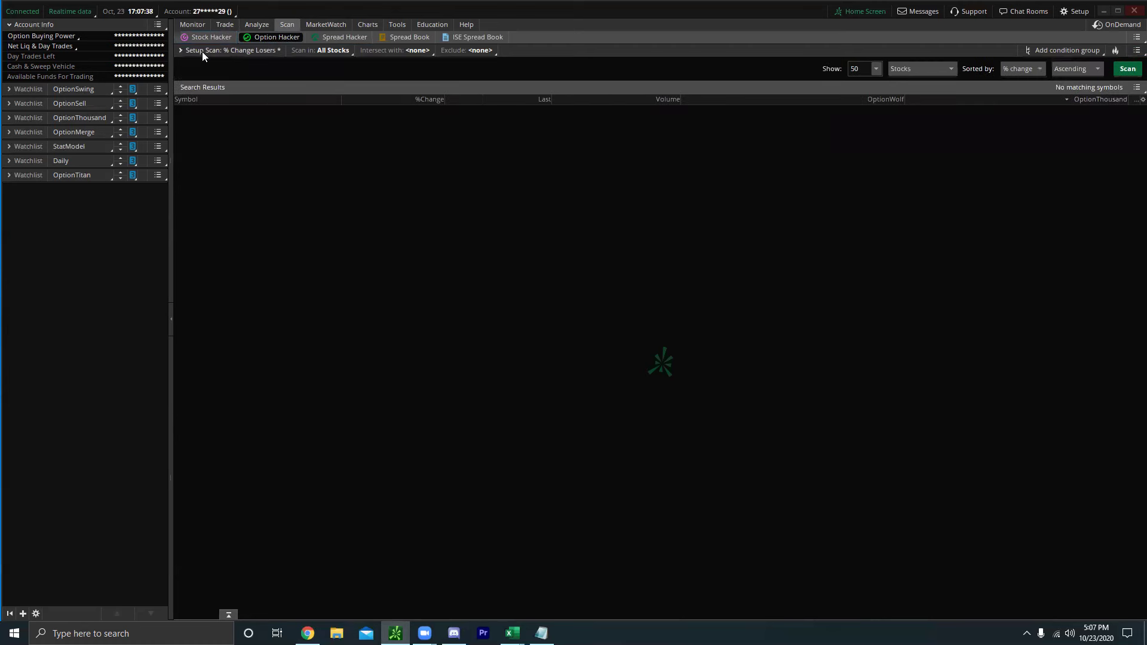
click(201, 52)
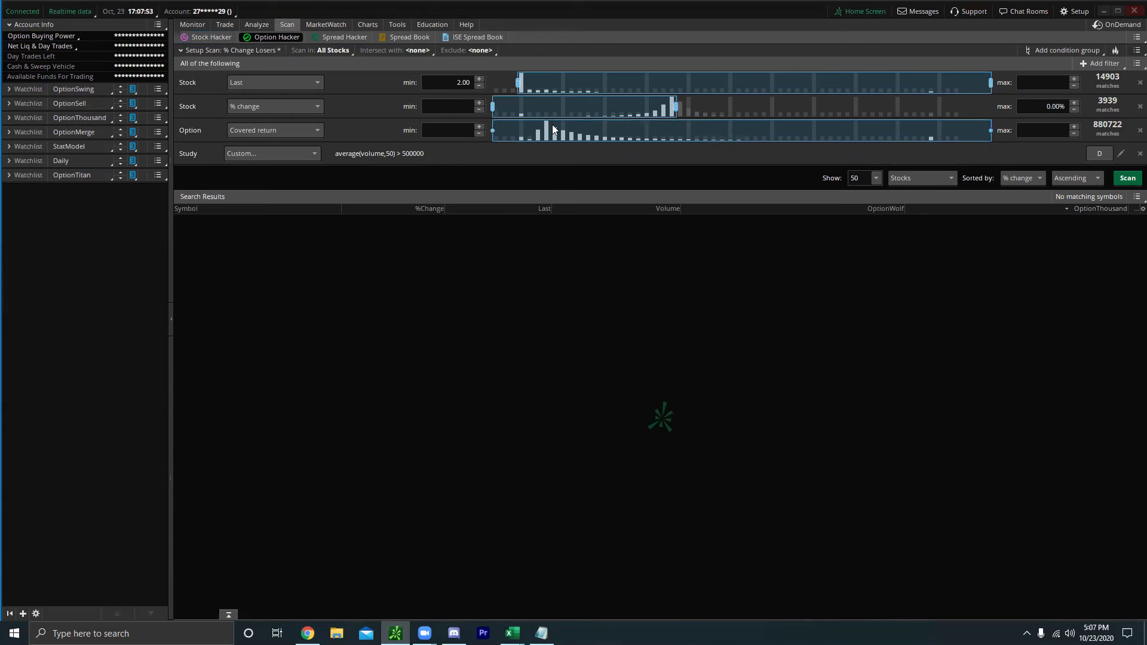
Add four more option filters to the scan setup: Days to exp, Delta, Extrinsic and Gamma.
click(1086, 64)
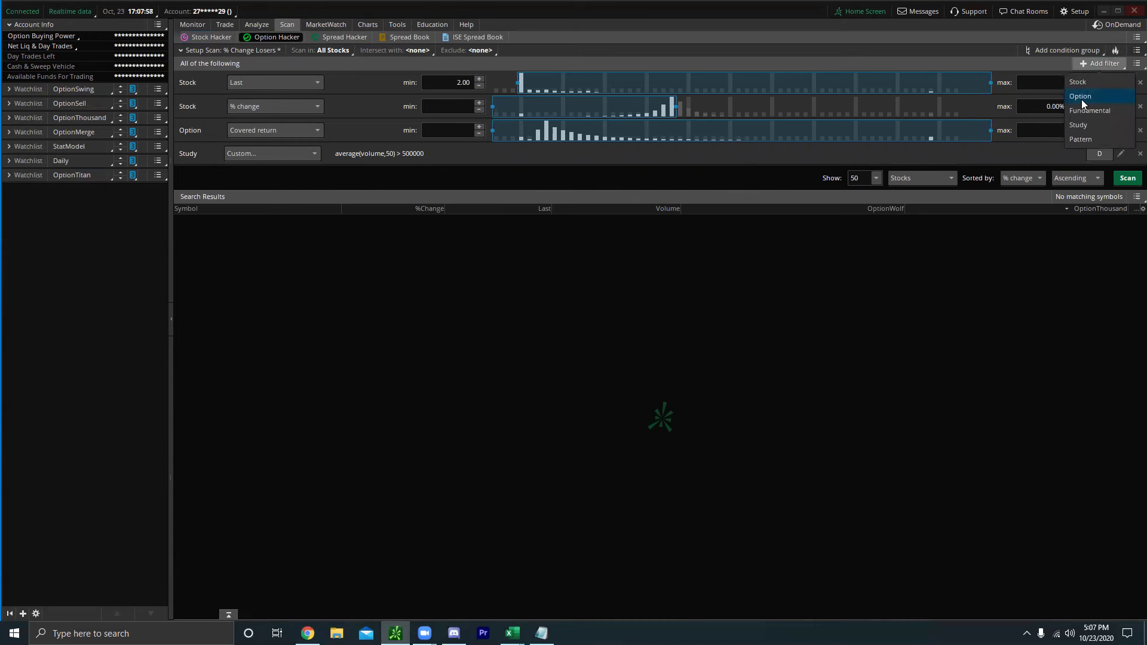
click(1077, 97)
click(1084, 68)
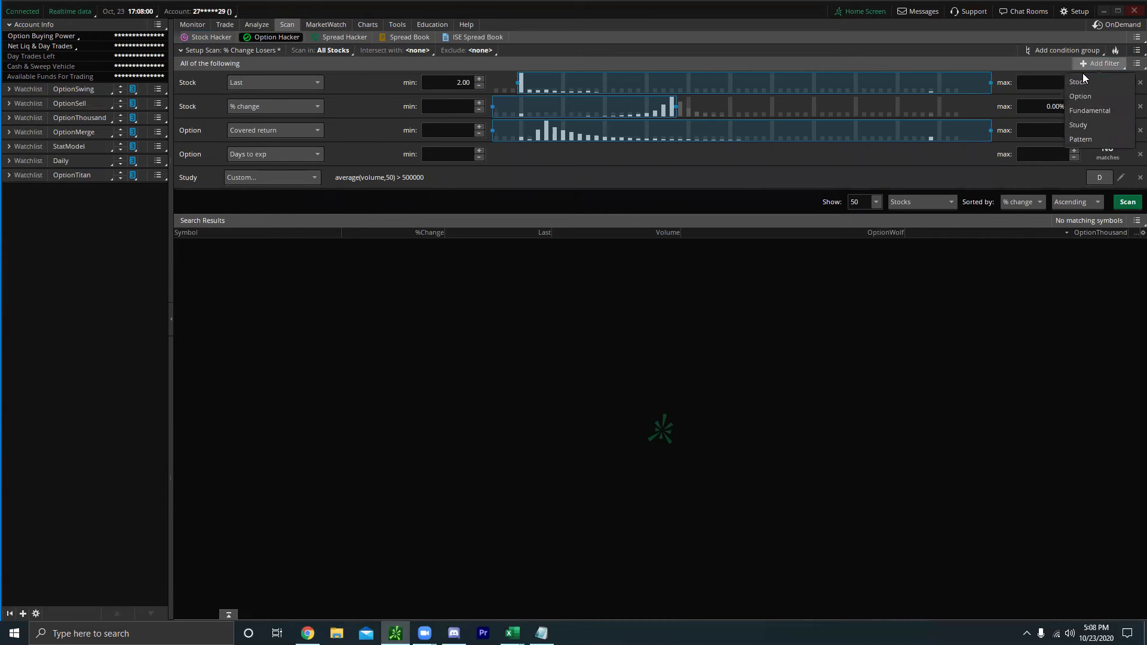
click(1083, 96)
click(1083, 65)
click(1083, 94)
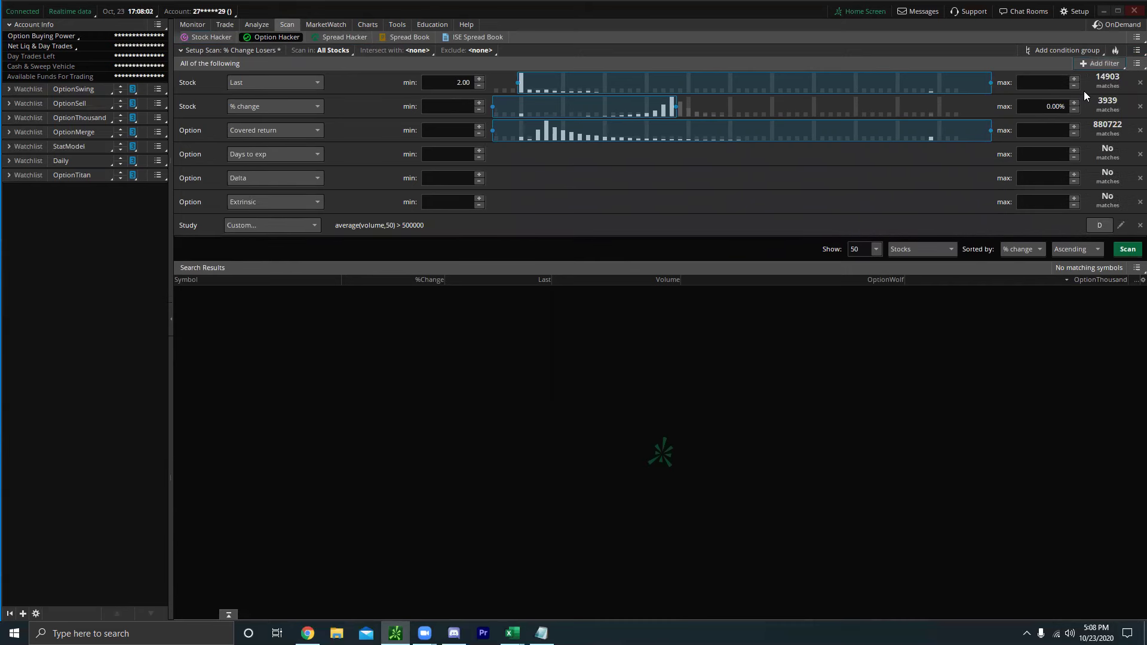
click(1087, 65)
click(1090, 90)
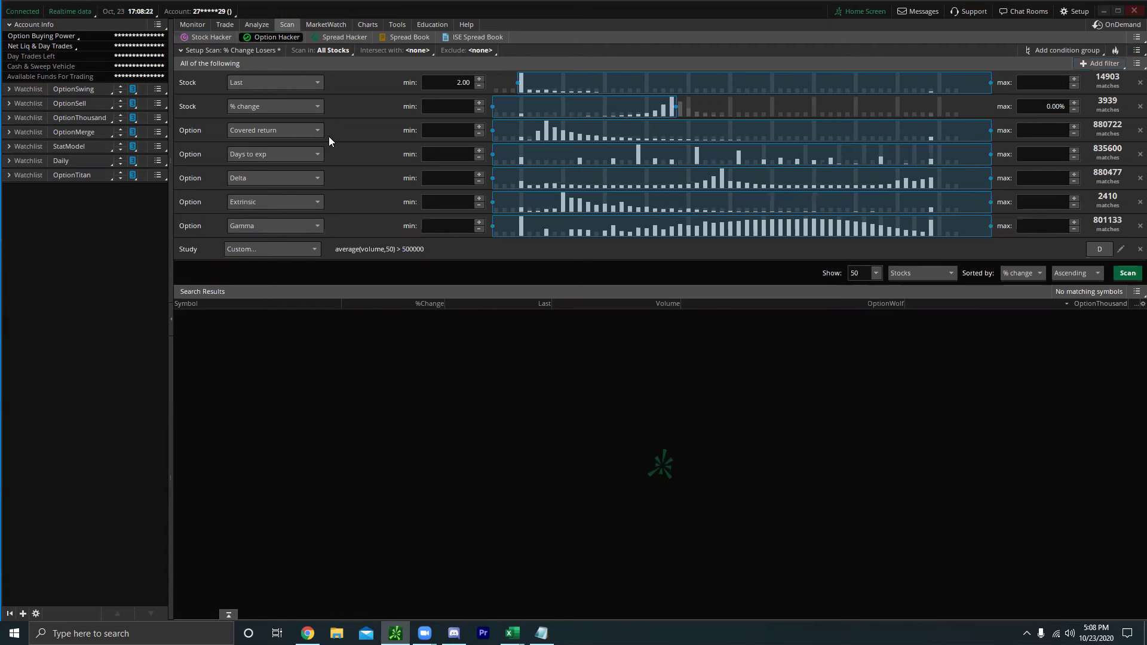
Change the Covered return option filter to Volume with a minimum of 100.
click(299, 126)
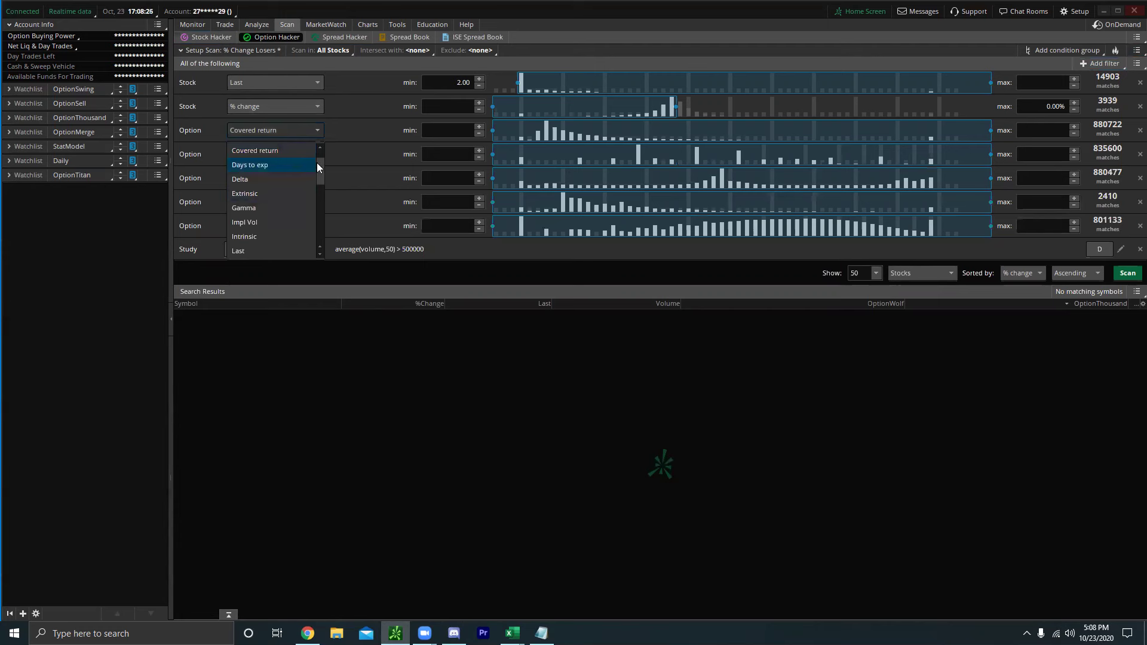
mouse_move(316, 162)
mouse_down()
mouse_move(315, 201)
mouse_move(313, 178)
mouse_up()
scroll(300, 190, up, 2)
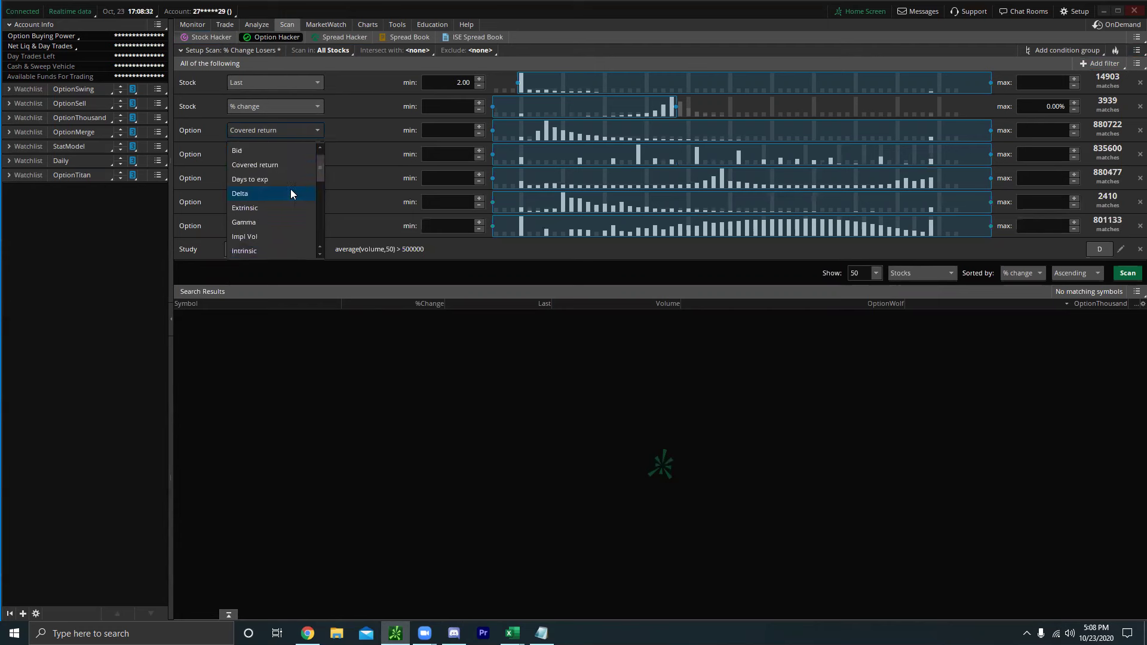
scroll(269, 218, down, 5)
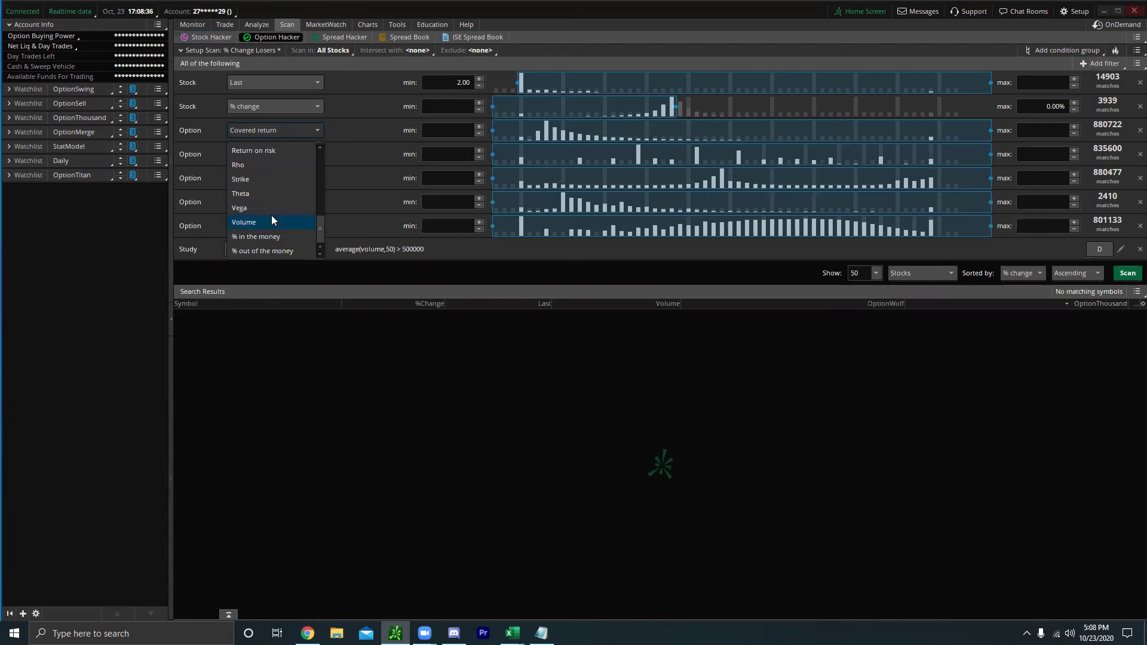
click(272, 220)
click(430, 136)
text(0)
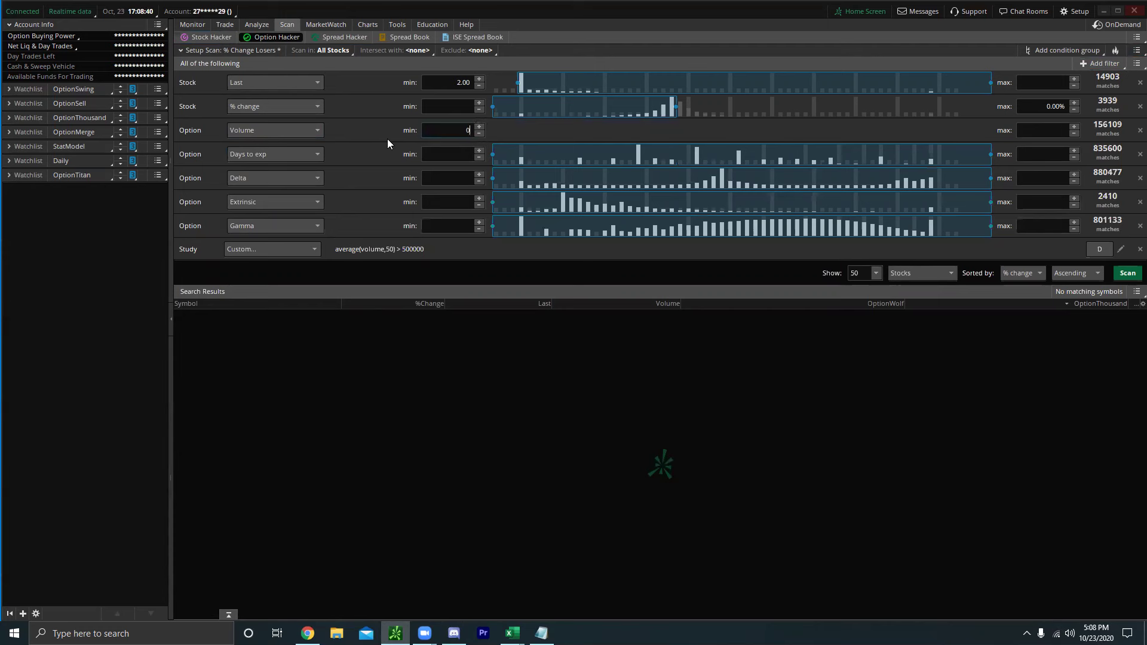
key(BackSpace)
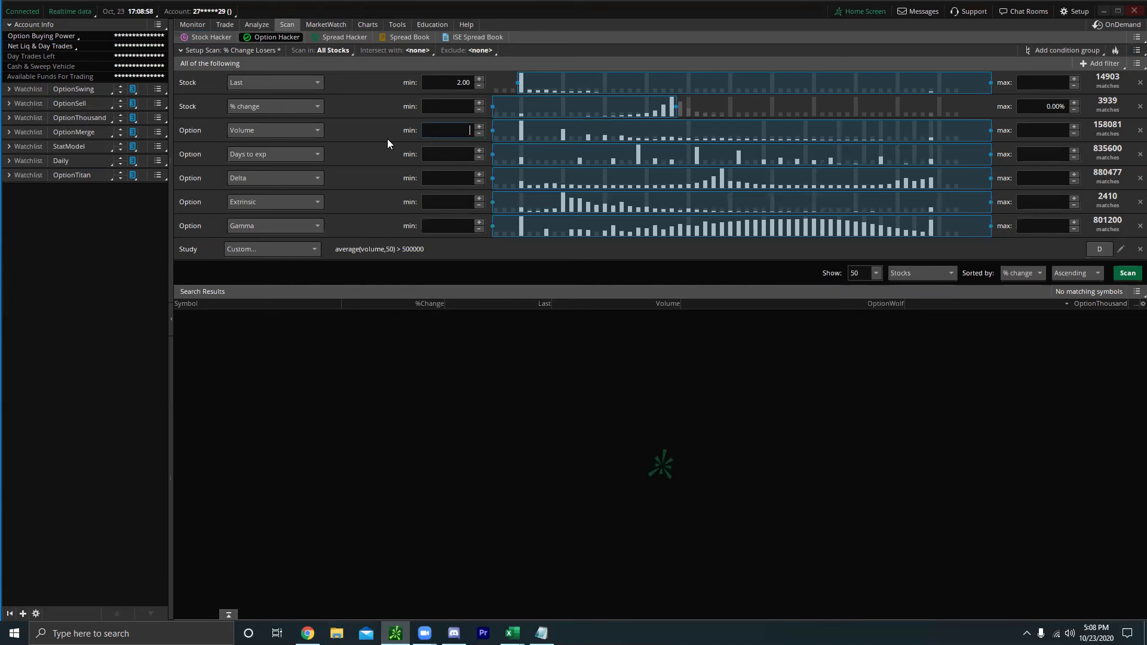
text(100)
Keep the second option filter on Days to exp and set its maximum to 10.
click(325, 156)
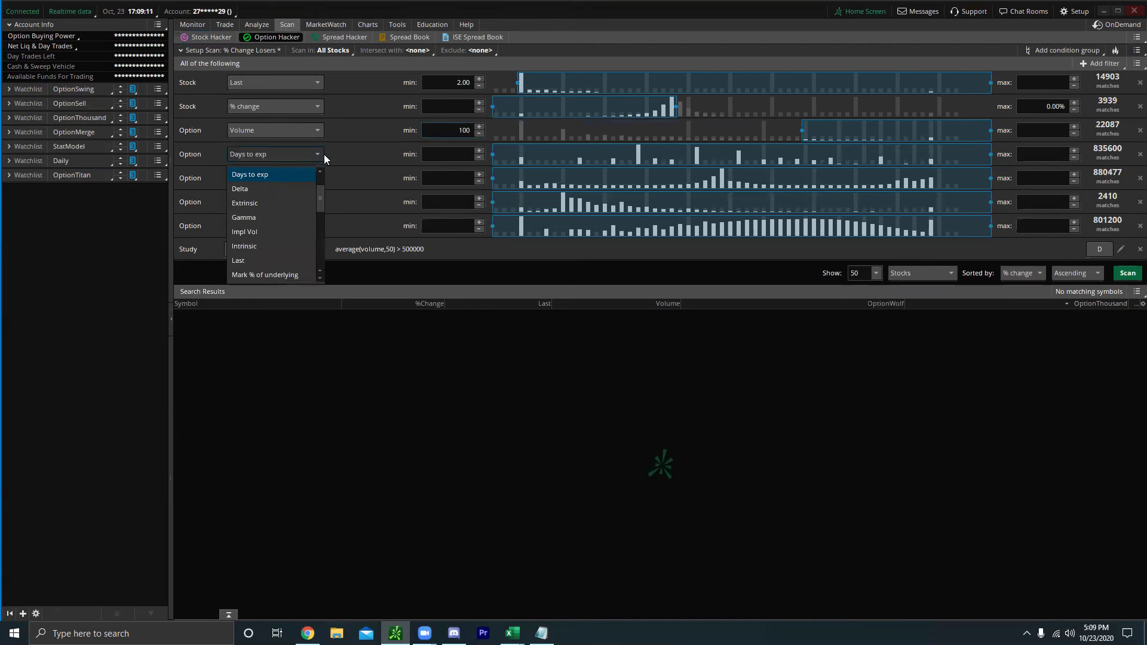
click(271, 174)
click(1044, 152)
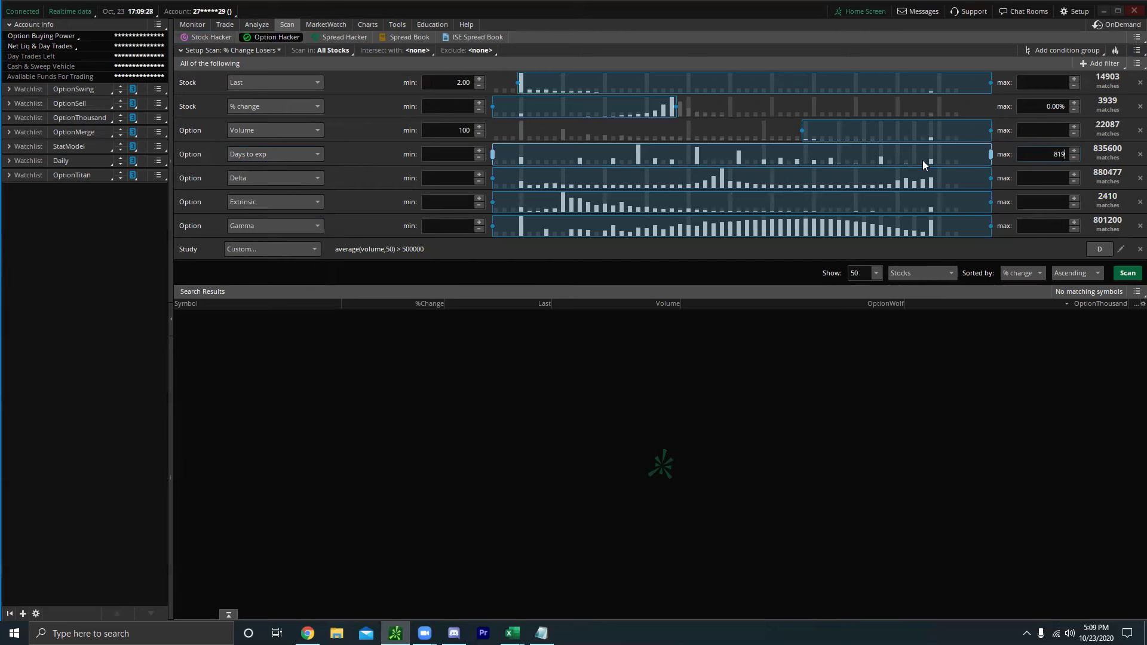
key(Delete)
key(Delete)
key(Delete)
text(5)
key(BackSpace)
text(10)
key(Return)
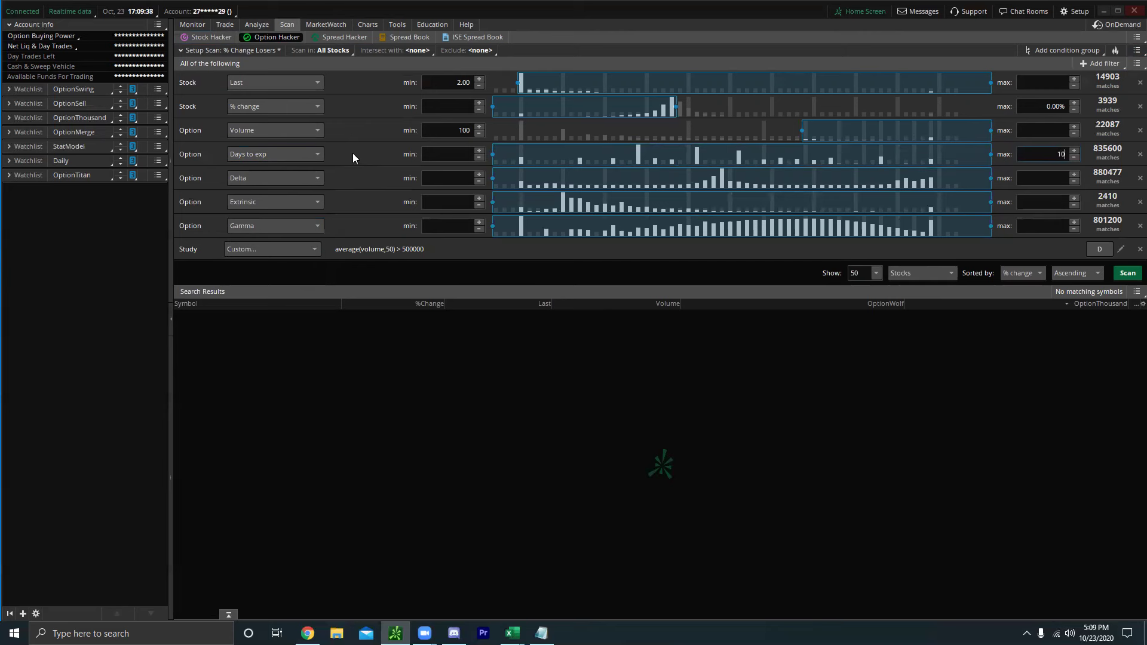
click(314, 154)
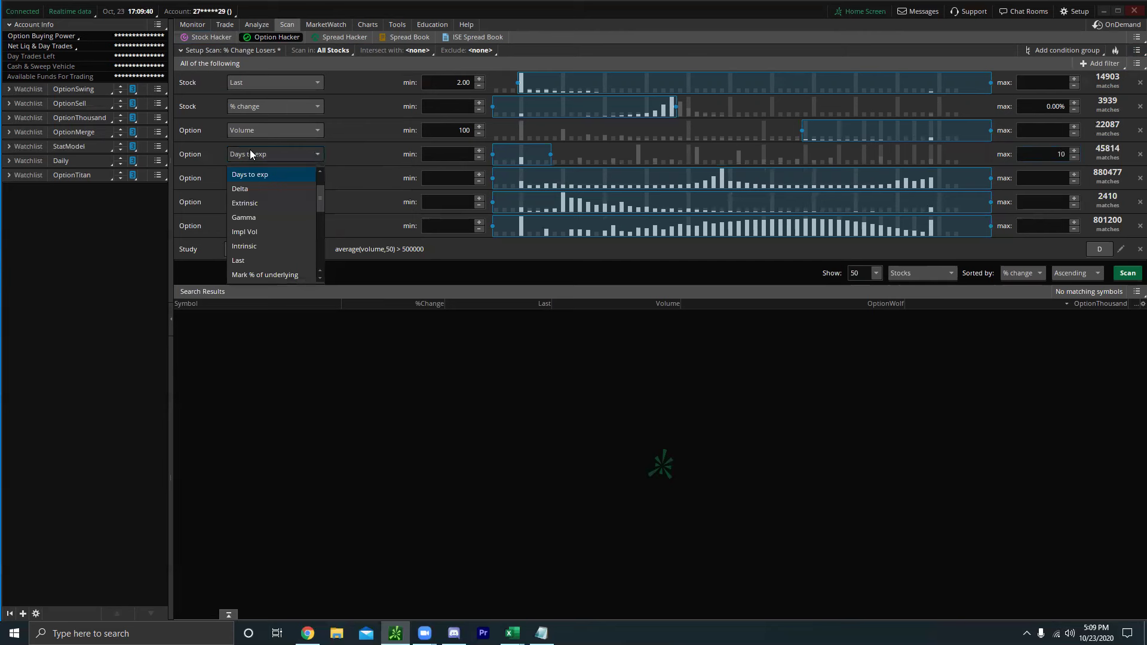
click(340, 153)
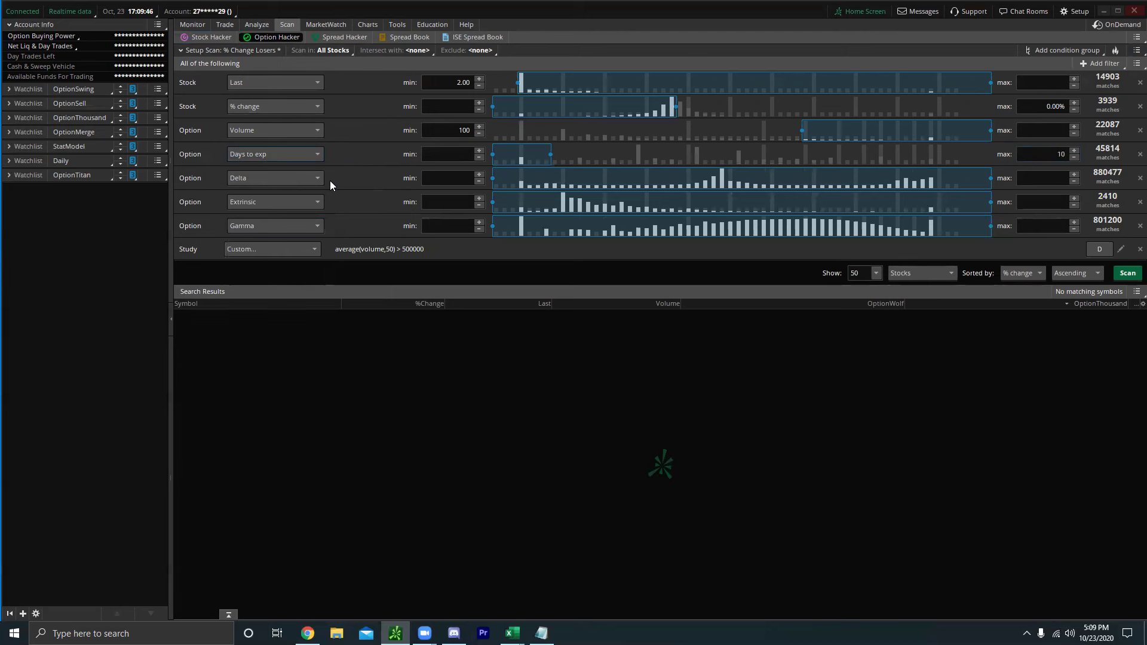
Change the Delta option filter to % out of the money with a minimum of 0.01%.
click(311, 175)
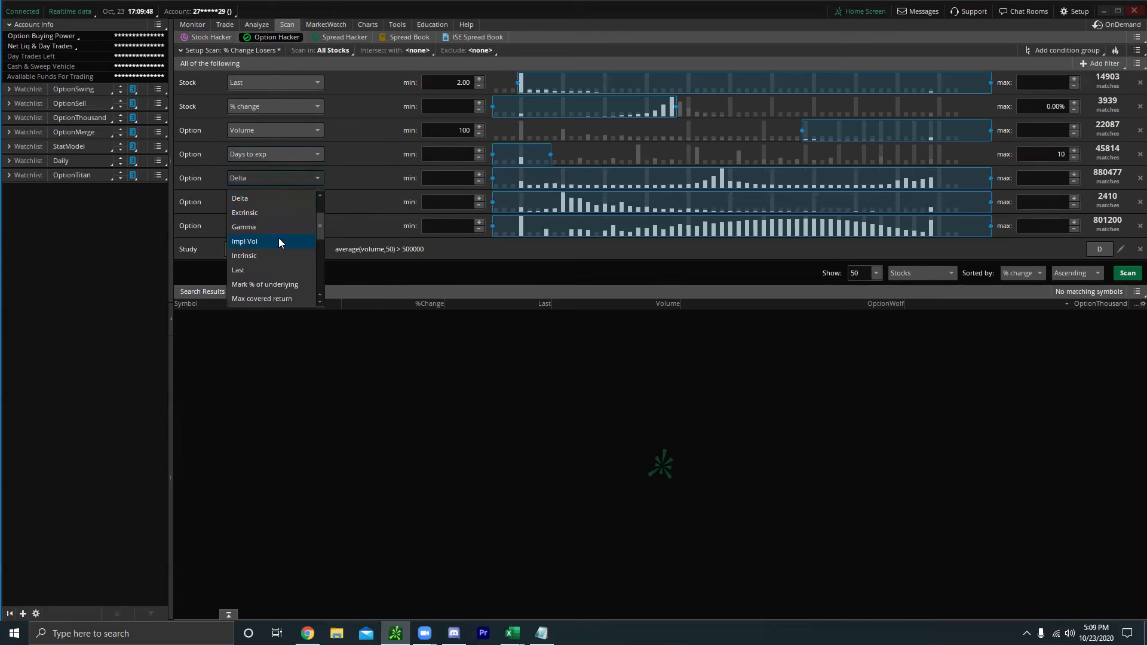
scroll(281, 240, down, 2)
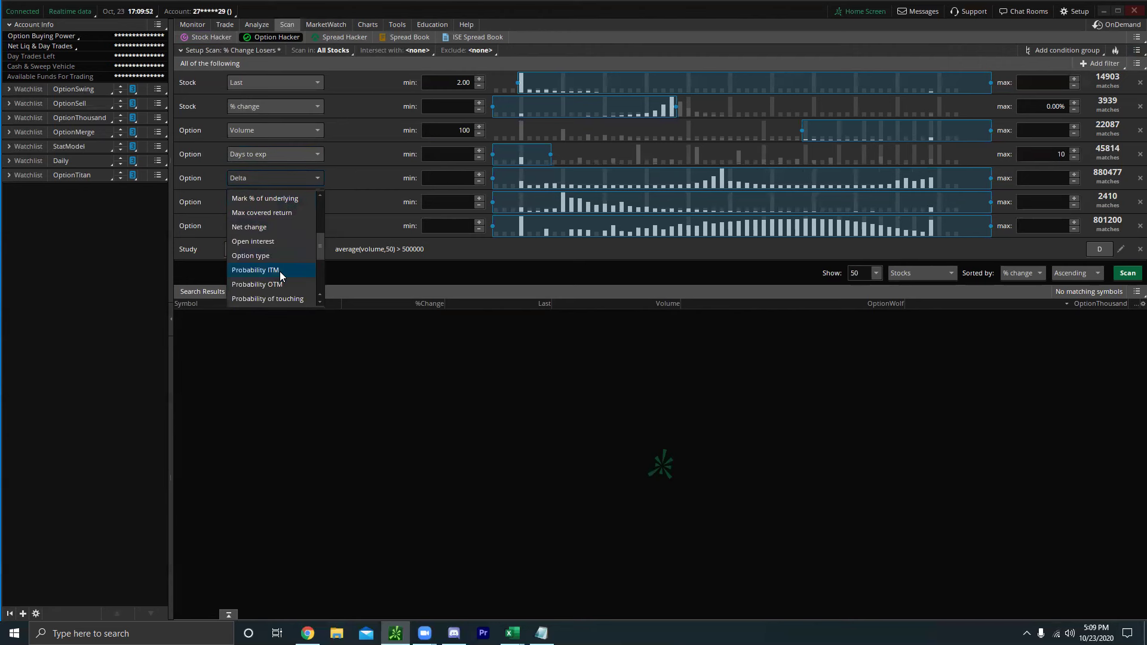
scroll(284, 240, down, 4)
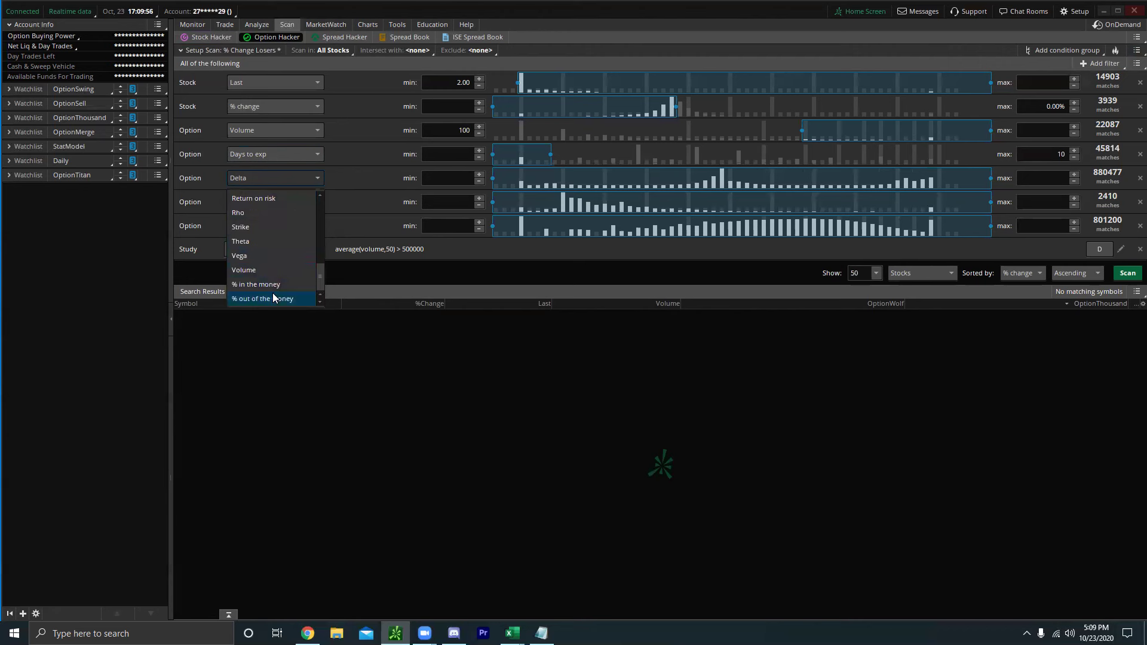
click(273, 299)
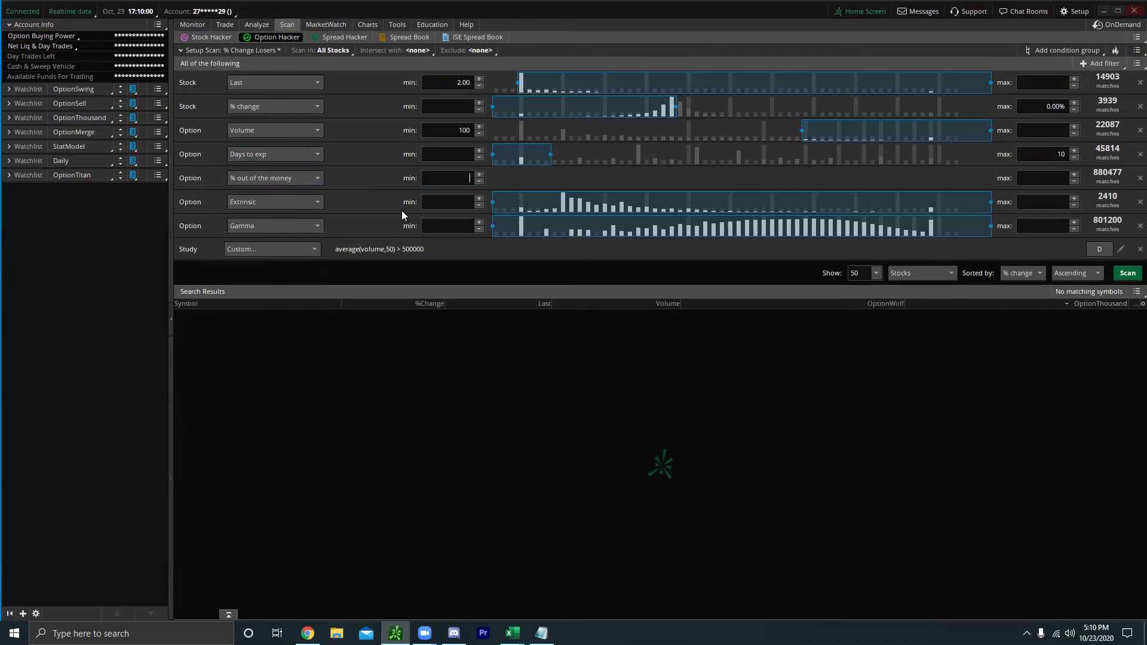
text(.01)
Change the Extrinsic option filter to Net change with a minimum of +.01.
click(302, 204)
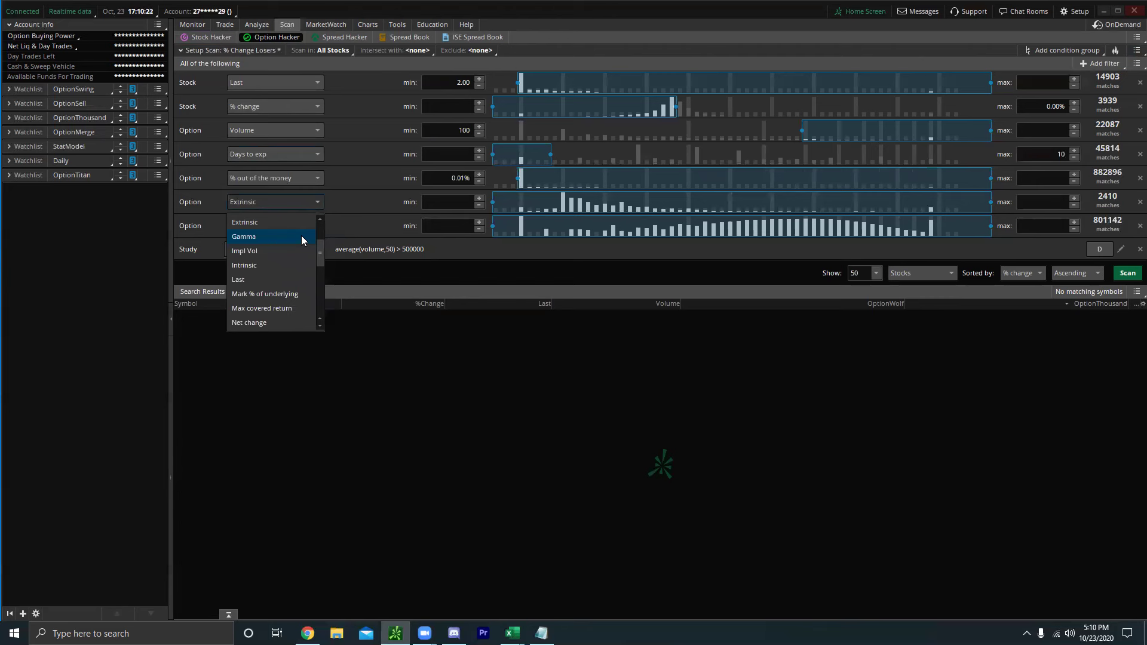
click(240, 326)
text(.01)
key(Return)
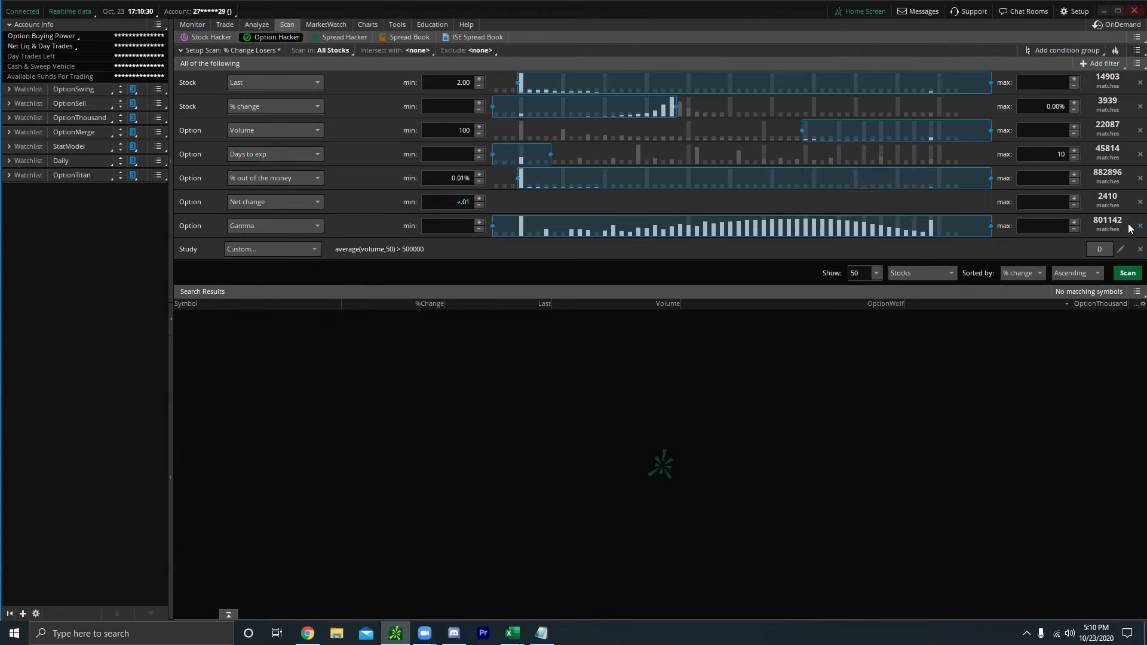
Remove the Gamma option filter and the custom average-volume study filter from the scan.
click(1139, 226)
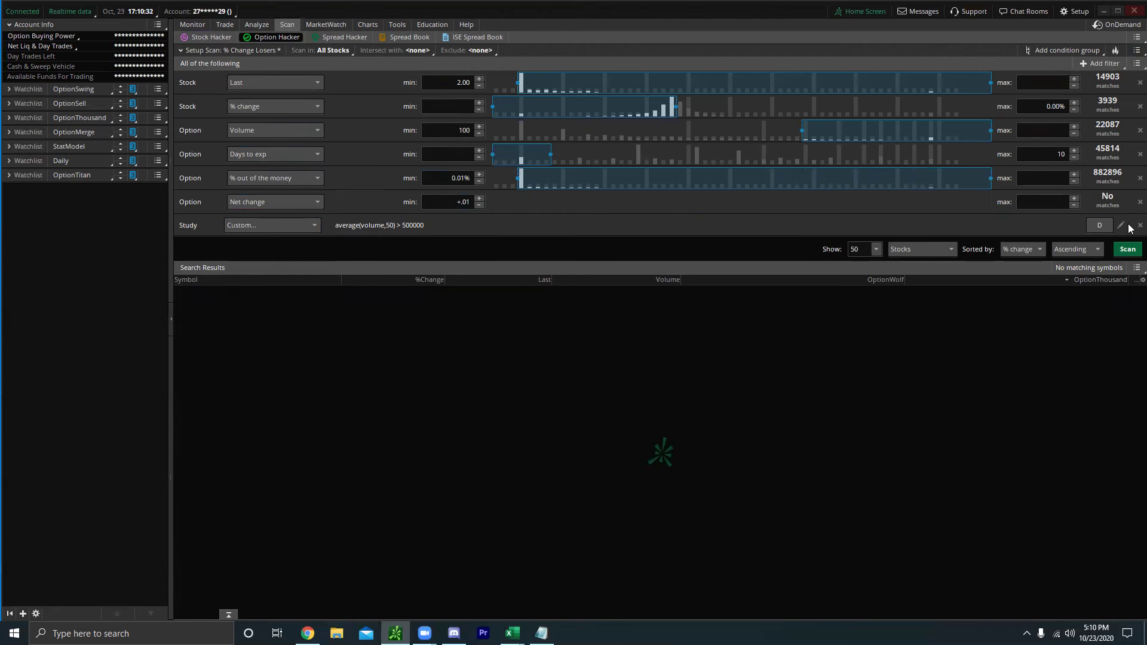
click(1139, 226)
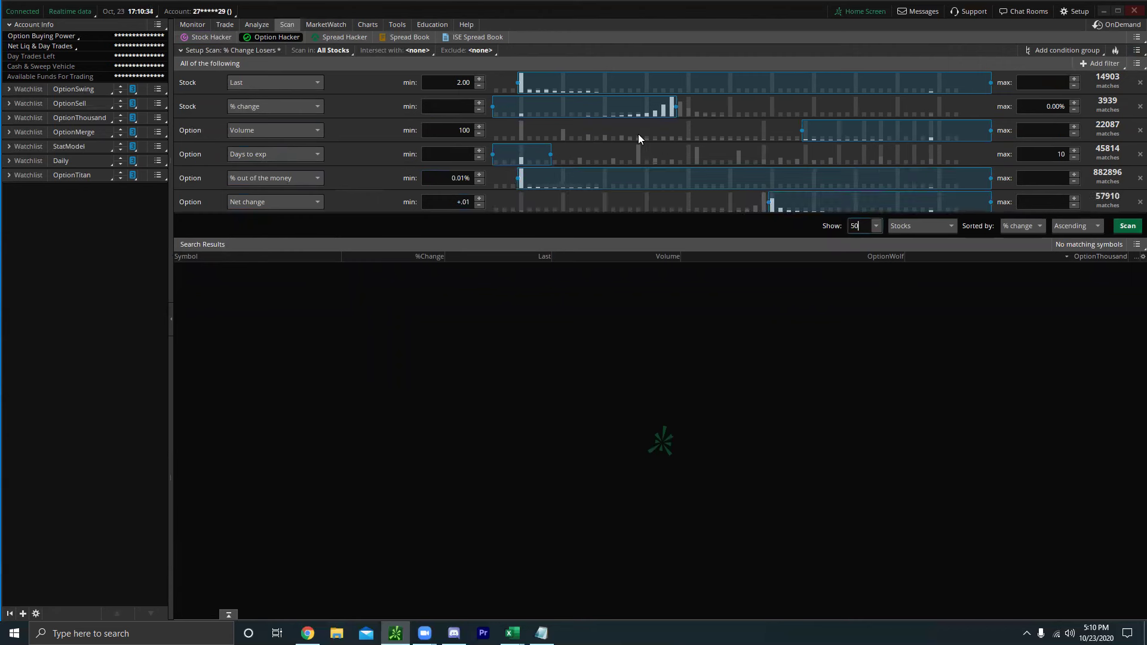
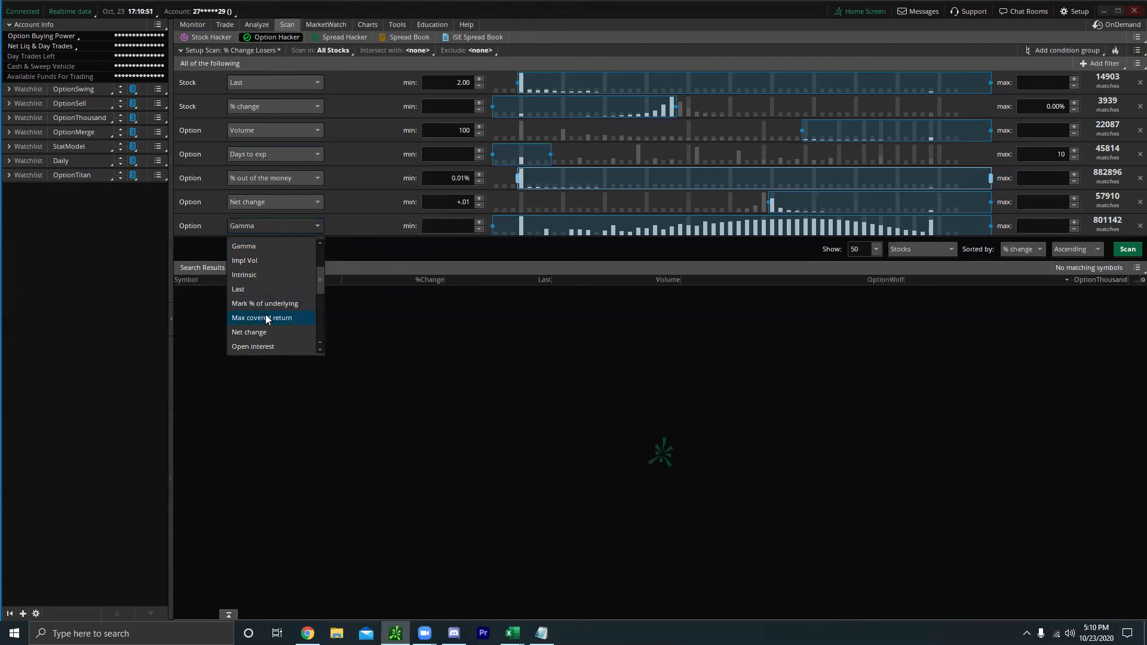
Change the Gamma option filter to Last with a minimum of .50 and a maximum of 9.00, and run the scan.
scroll(262, 313, up, 2)
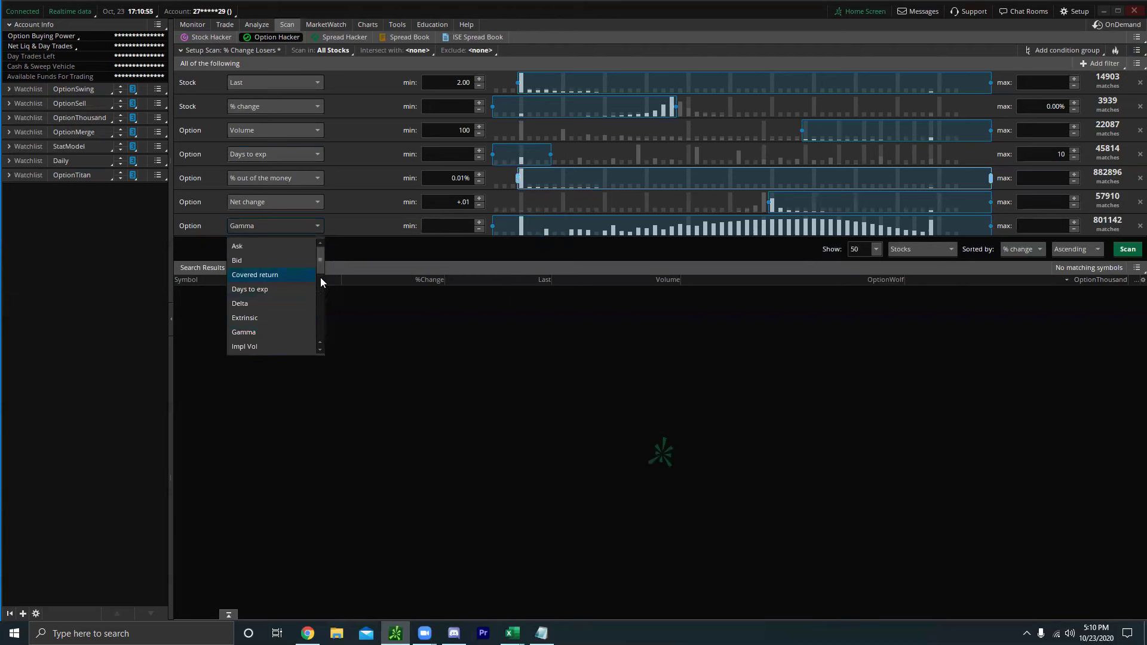
scroll(320, 349, down, 3)
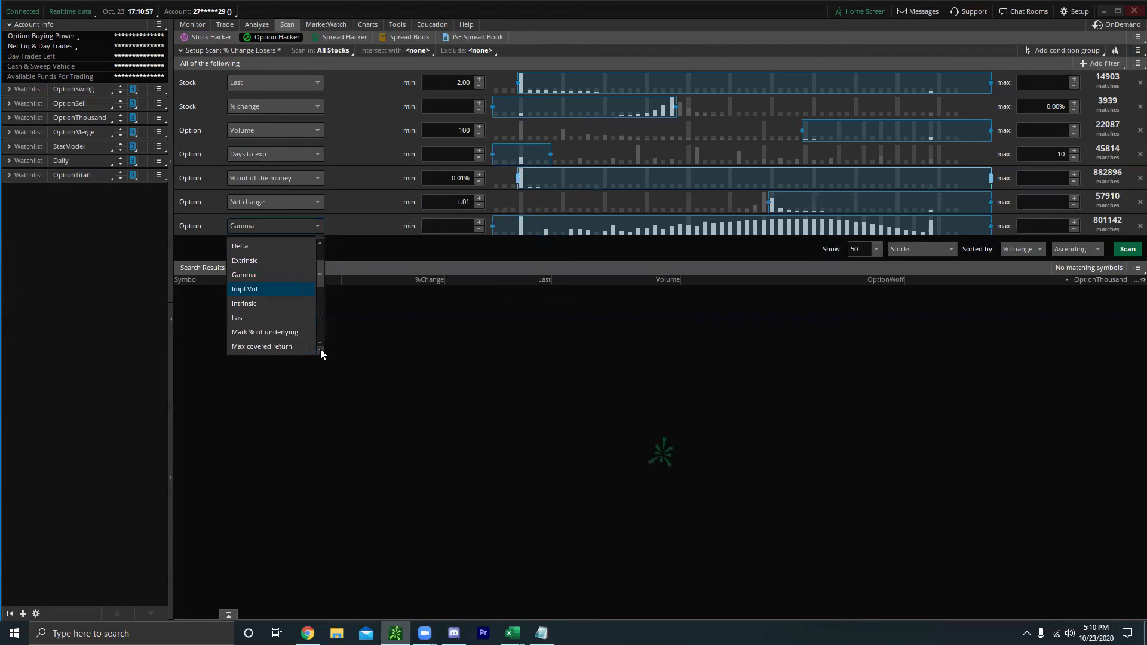
scroll(320, 249, up, 2)
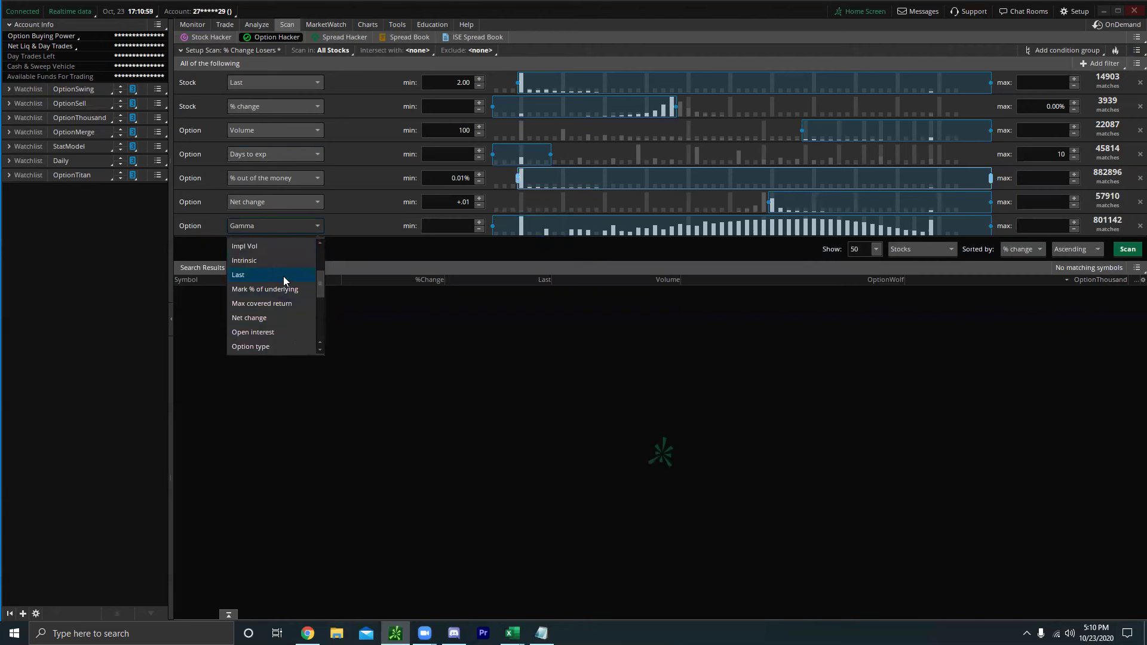
click(286, 277)
click(1043, 226)
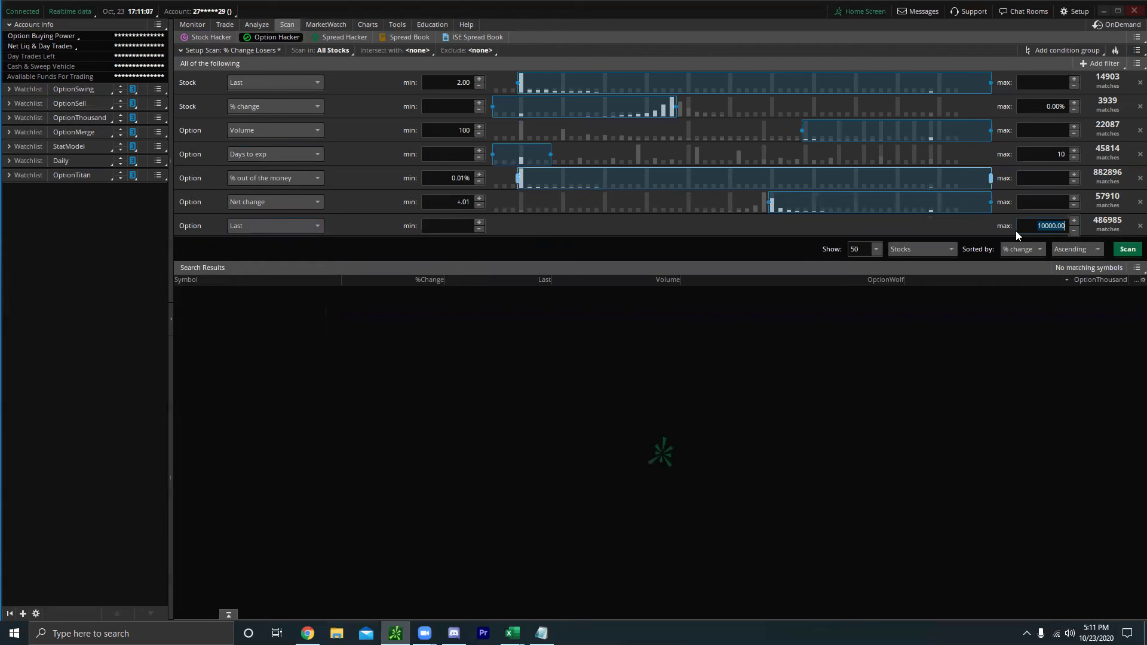
text(9)
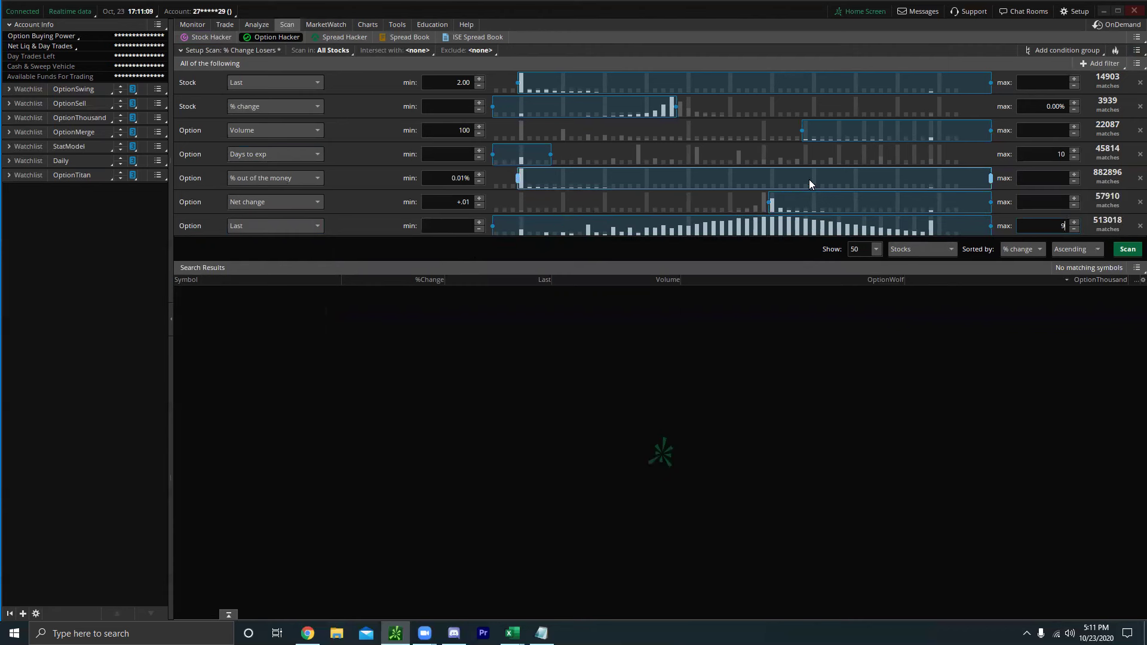
click(463, 226)
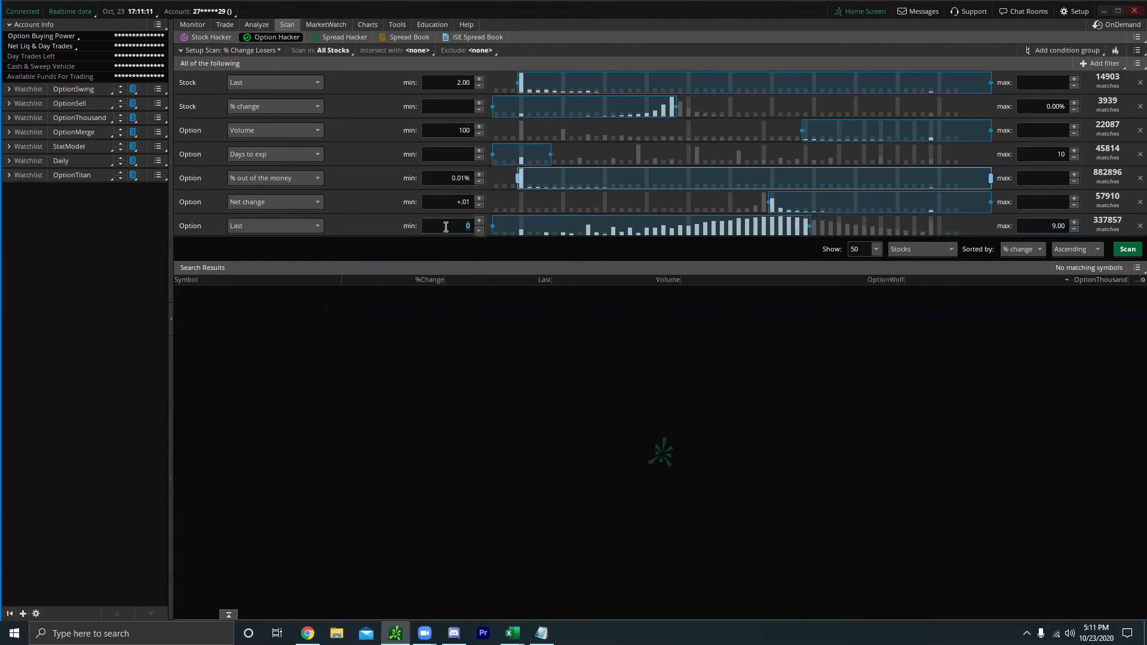
text(.5)
click(1128, 249)
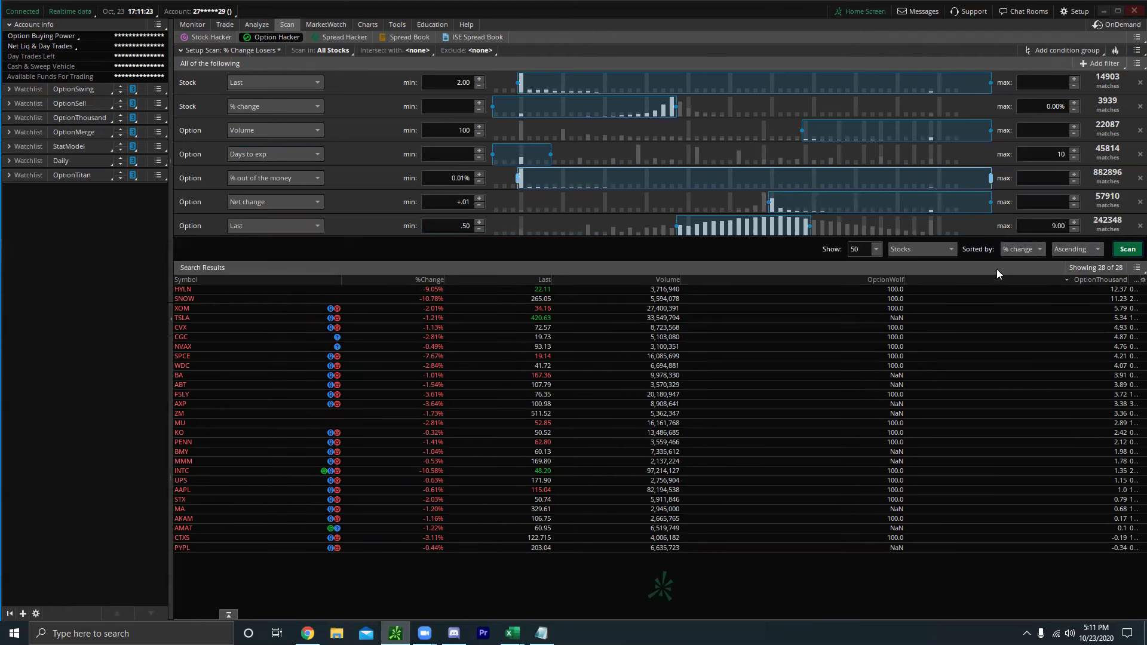
Switch the scan output from stocks to options and rerun the scan.
click(935, 250)
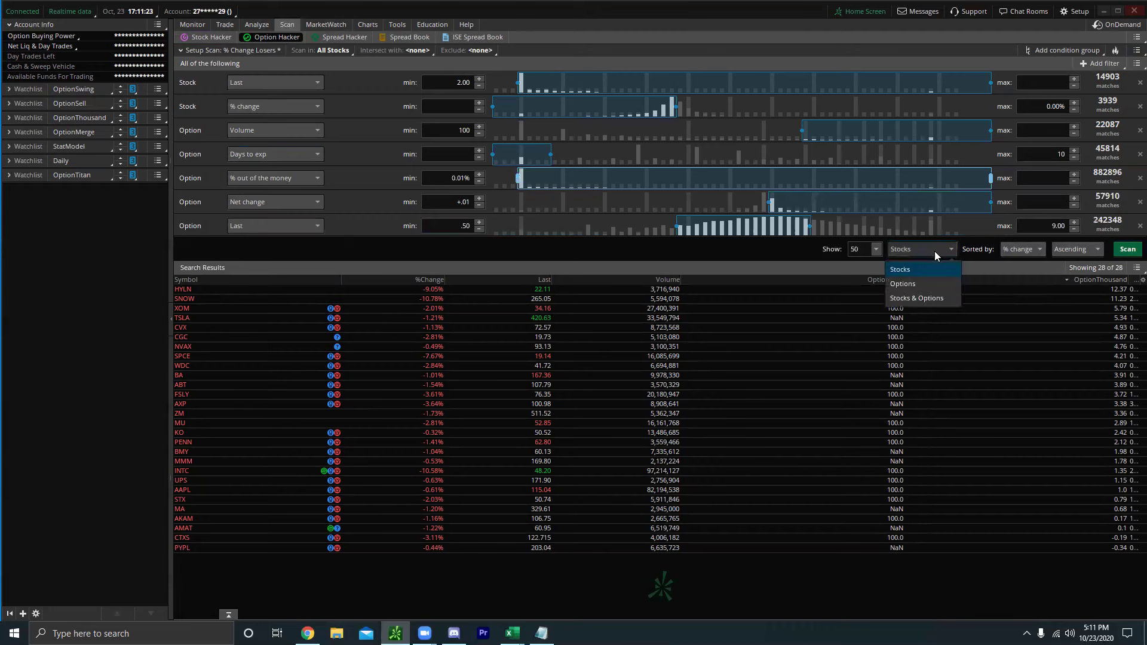
click(929, 286)
click(1126, 250)
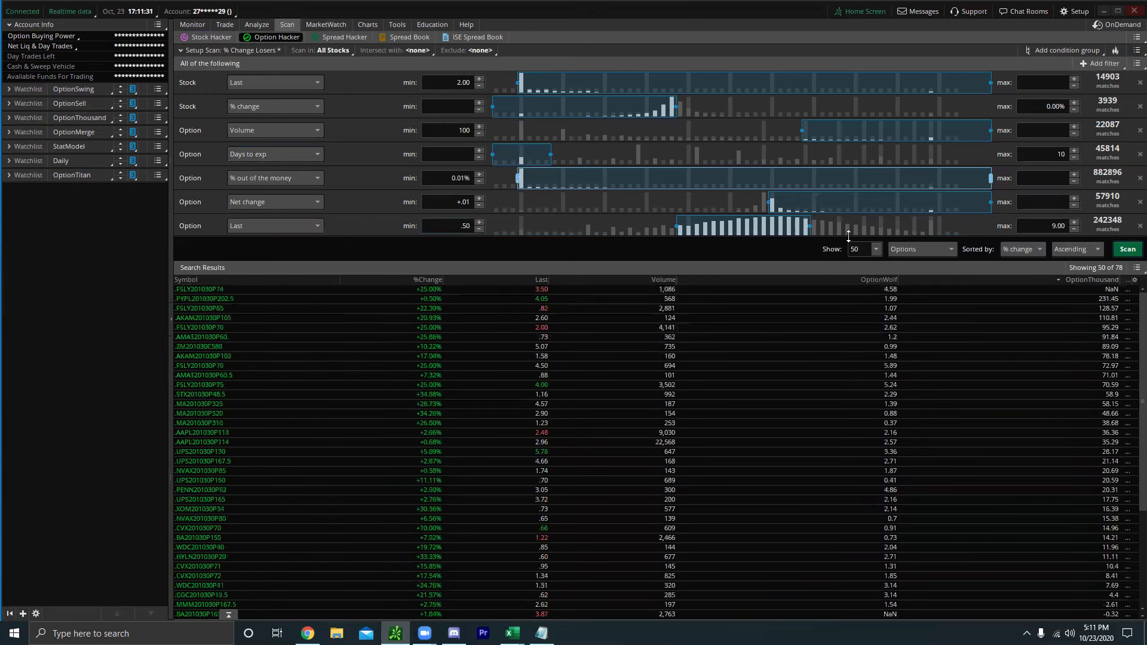
scroll(539, 340, down, 5)
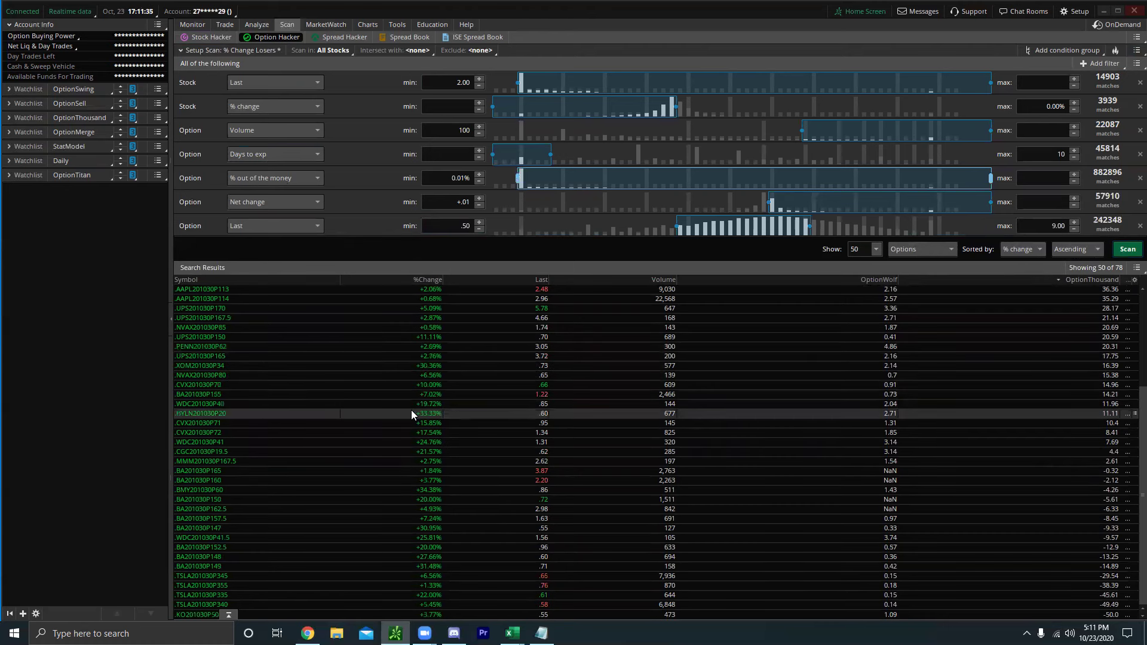
scroll(436, 374, up, 5)
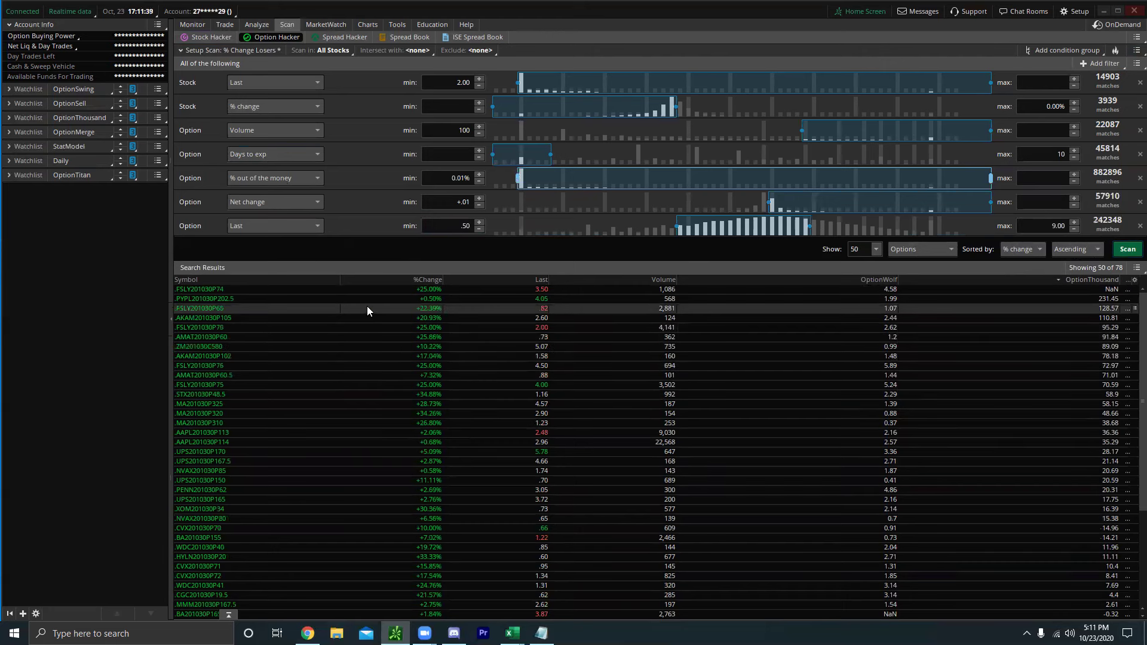
Sort the scan results by symbol and examine the KO and HYLN put contracts.
click(317, 279)
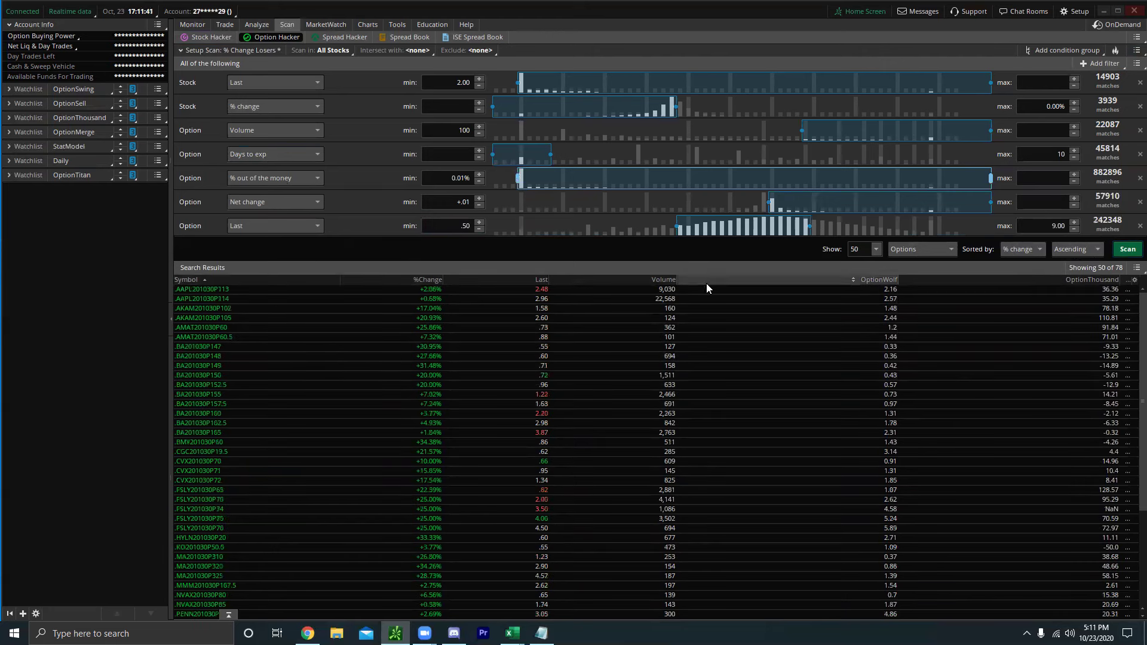
scroll(326, 356, down, 5)
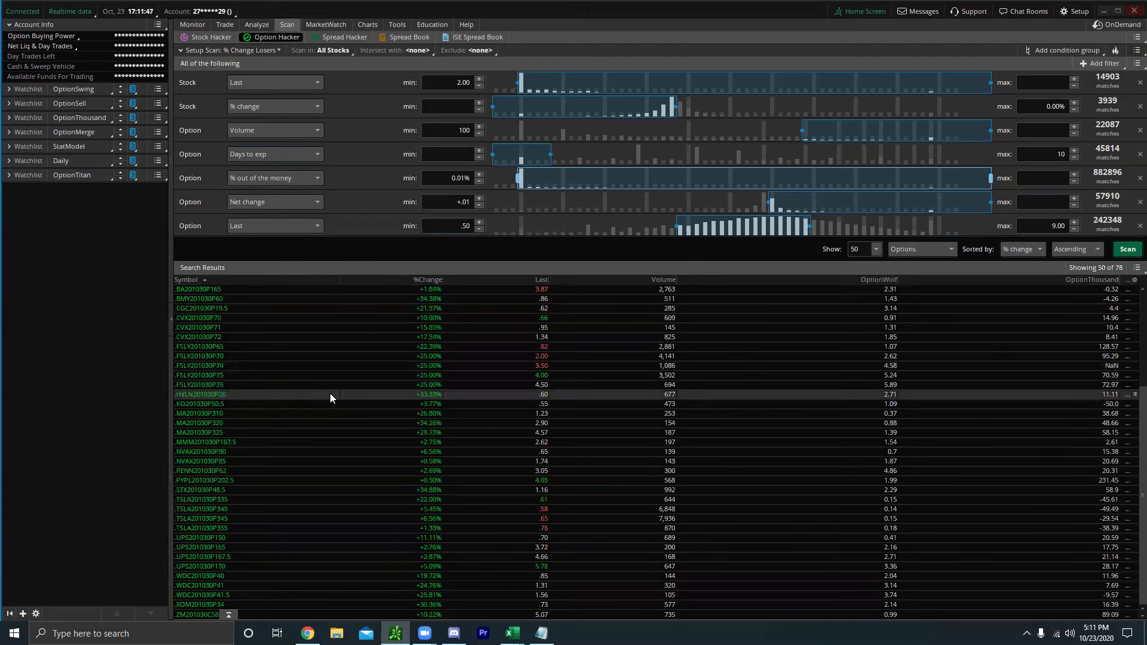
click(243, 407)
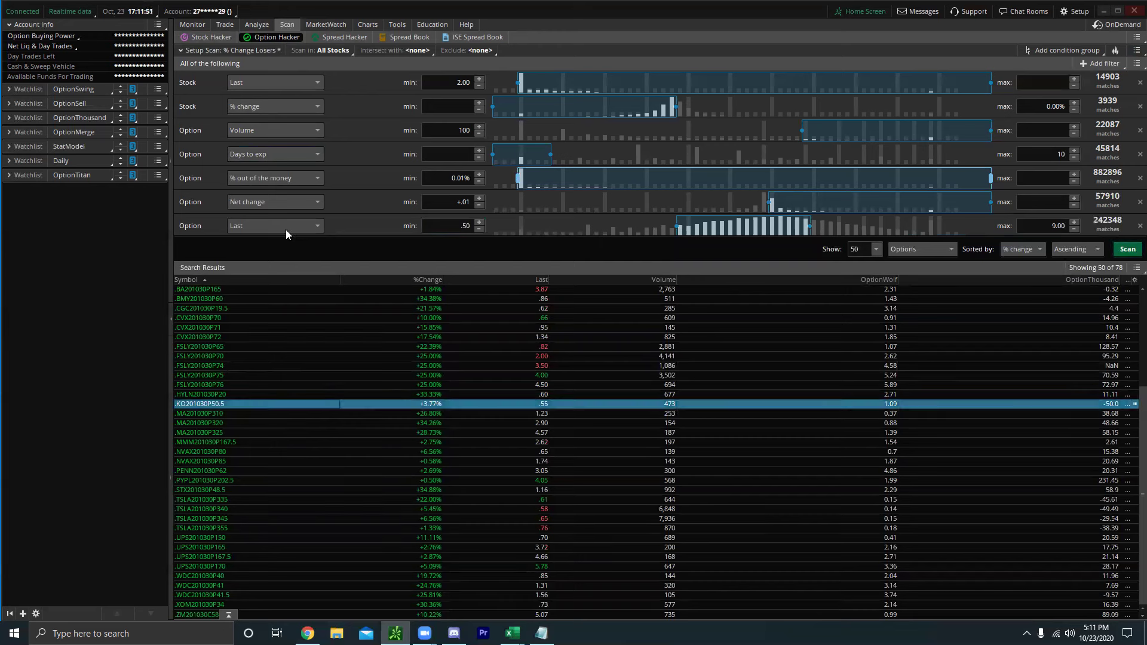
click(249, 394)
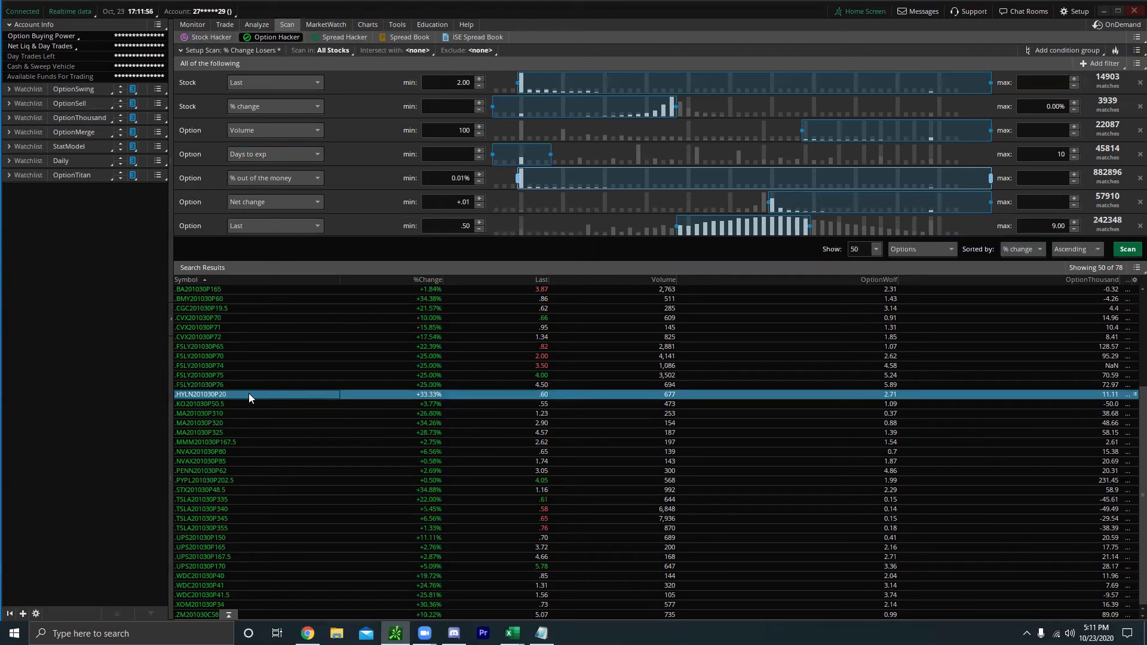
Set the minimum of the stock Last price filter to 50.00.
click(294, 80)
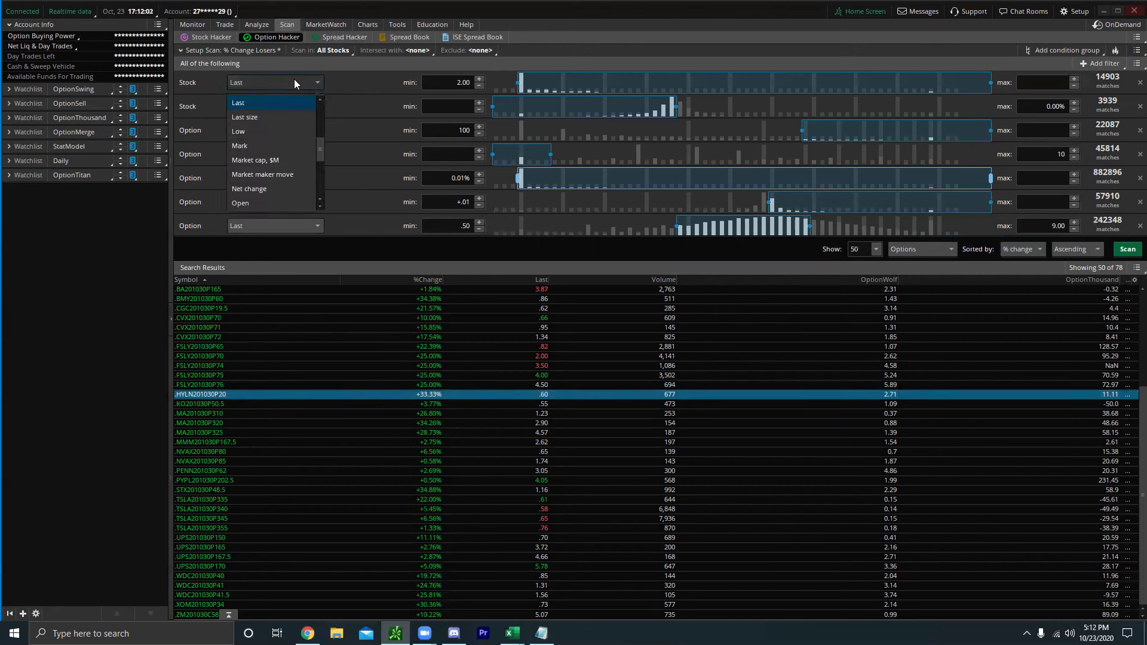
click(449, 82)
text(50)
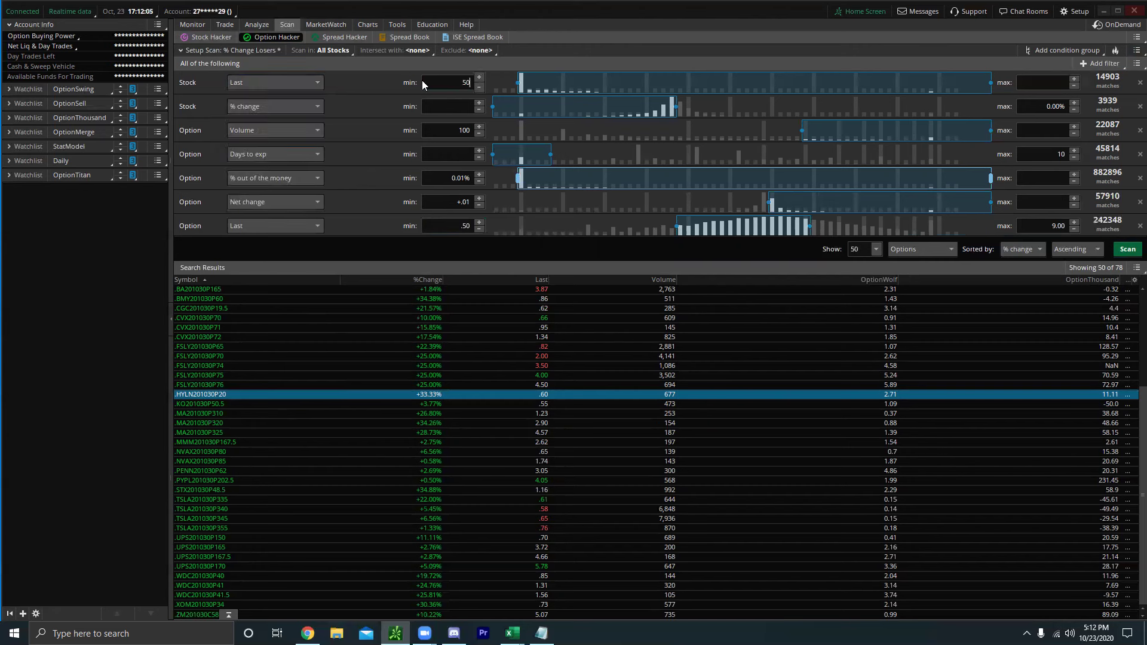
click(259, 82)
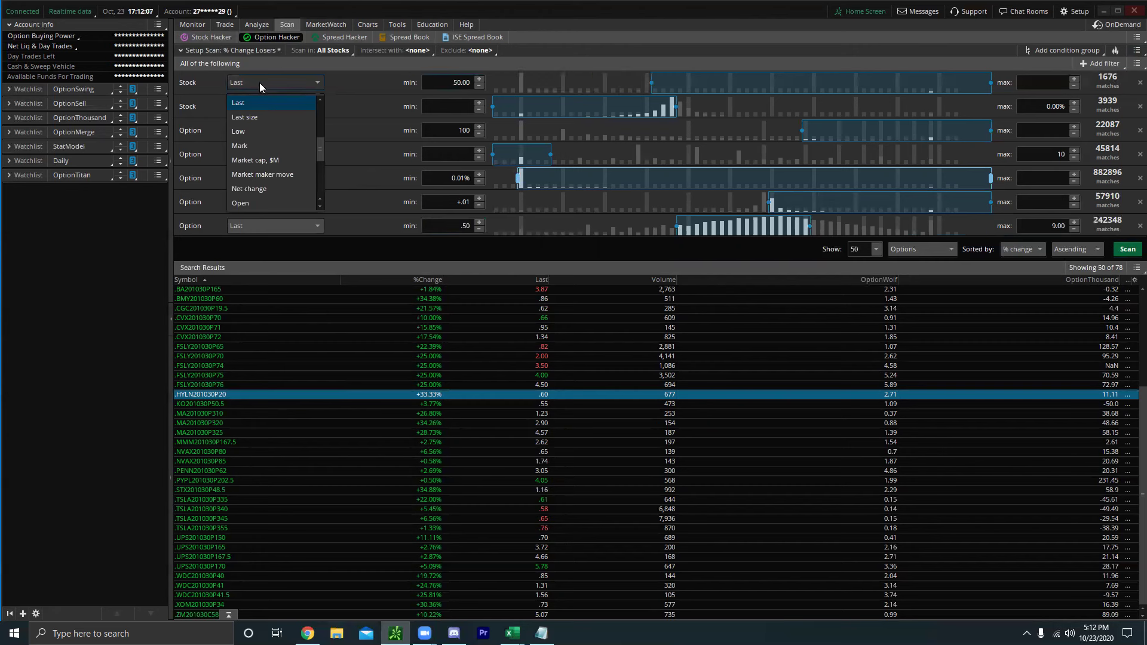
click(362, 83)
Change the stock % change filter to Volume with a minimum of 100,000, and rerun the scan.
click(291, 108)
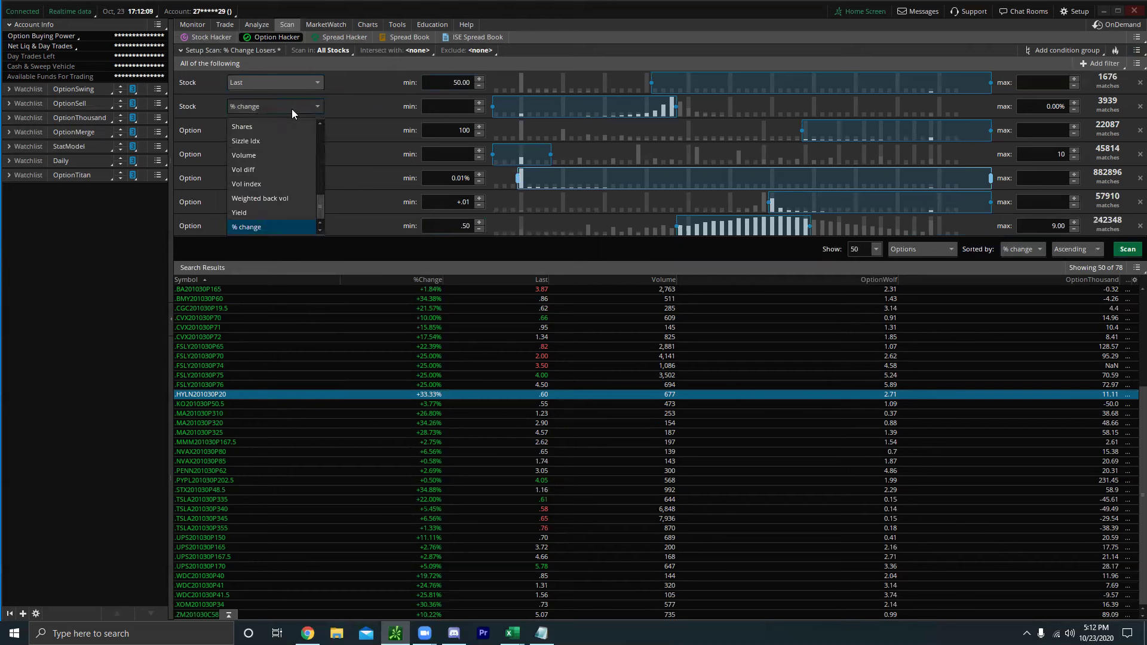
click(280, 157)
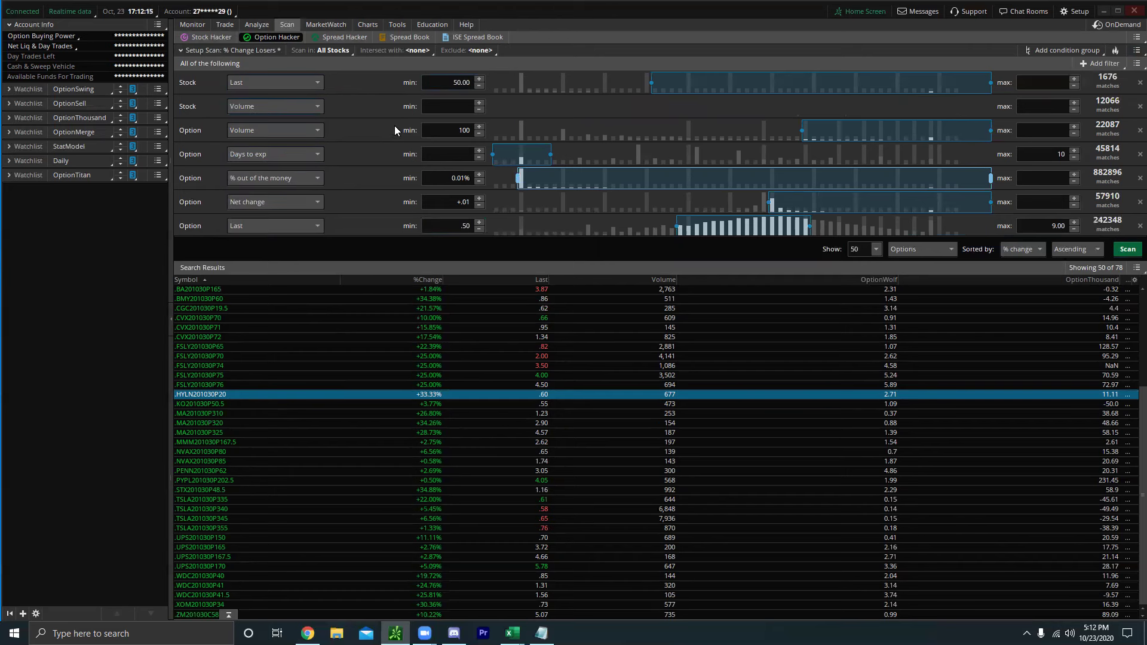
click(447, 100)
text(000000)
click(287, 109)
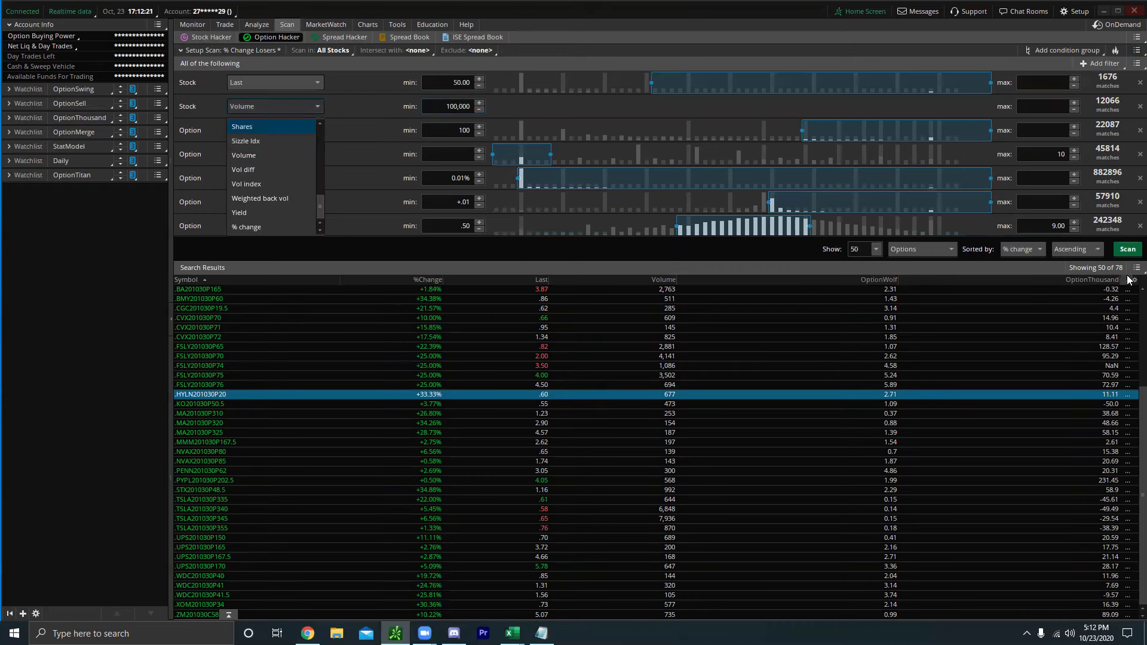
click(1127, 249)
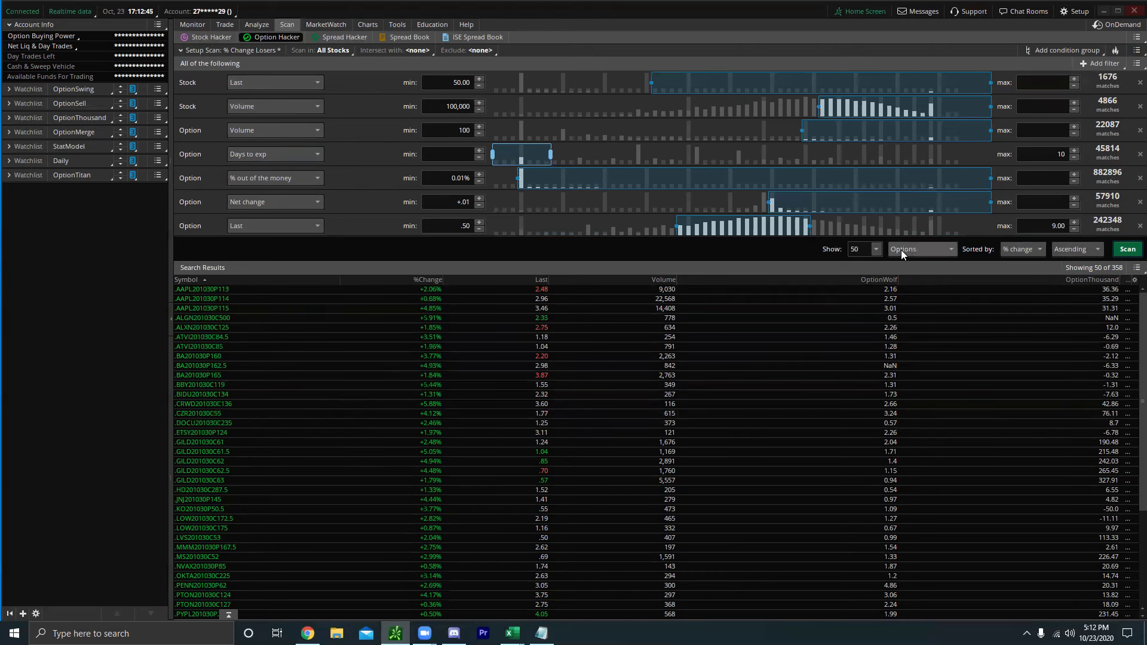
Rerun the scan showing up to 500 results and sort them by %Change from highest to lowest.
click(877, 250)
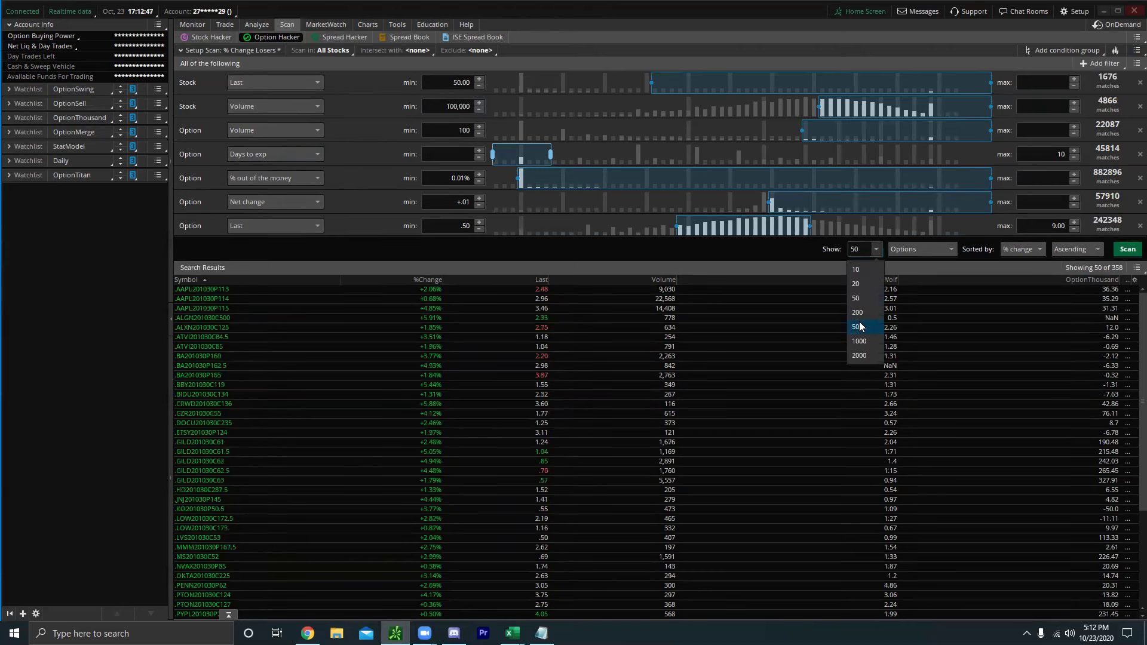
click(859, 327)
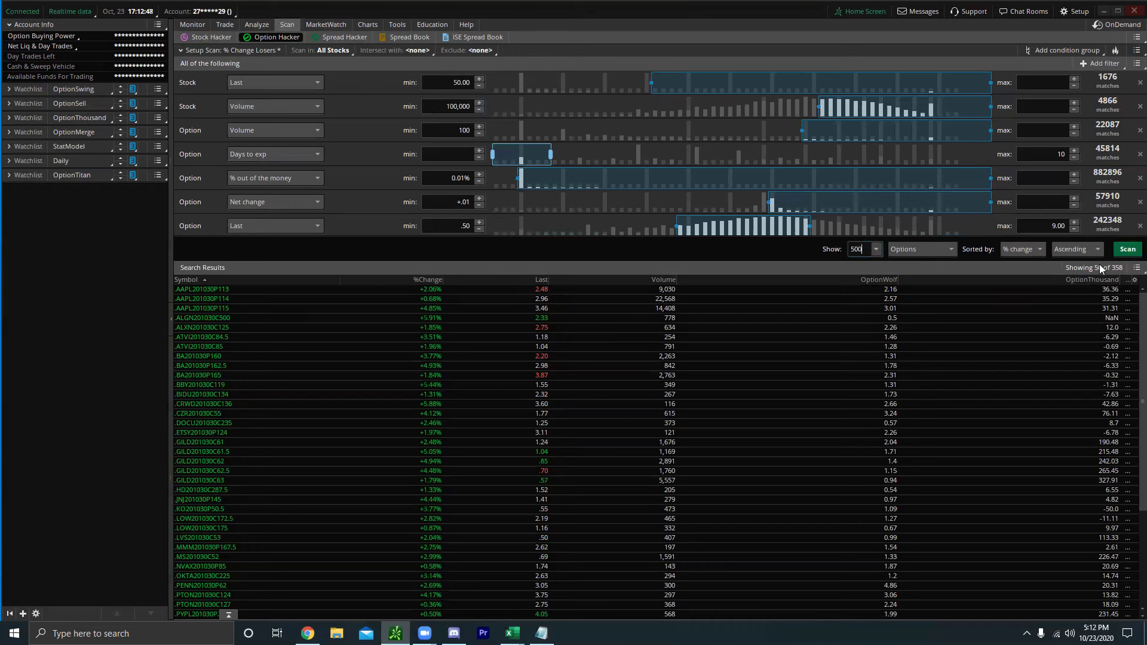
click(1128, 249)
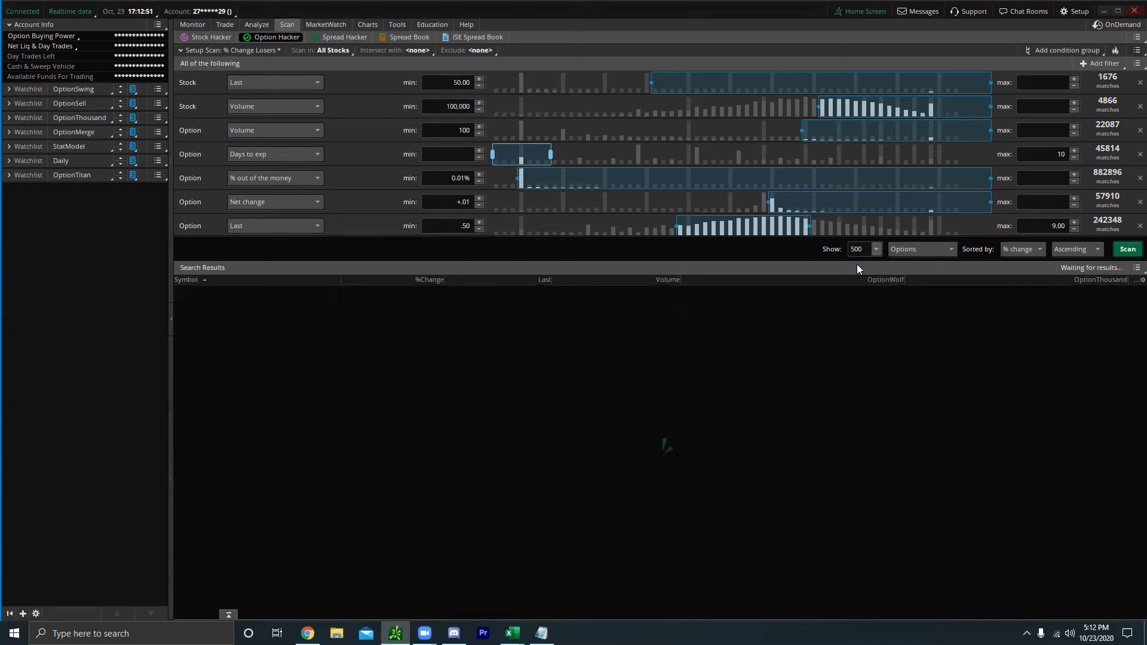
click(412, 279)
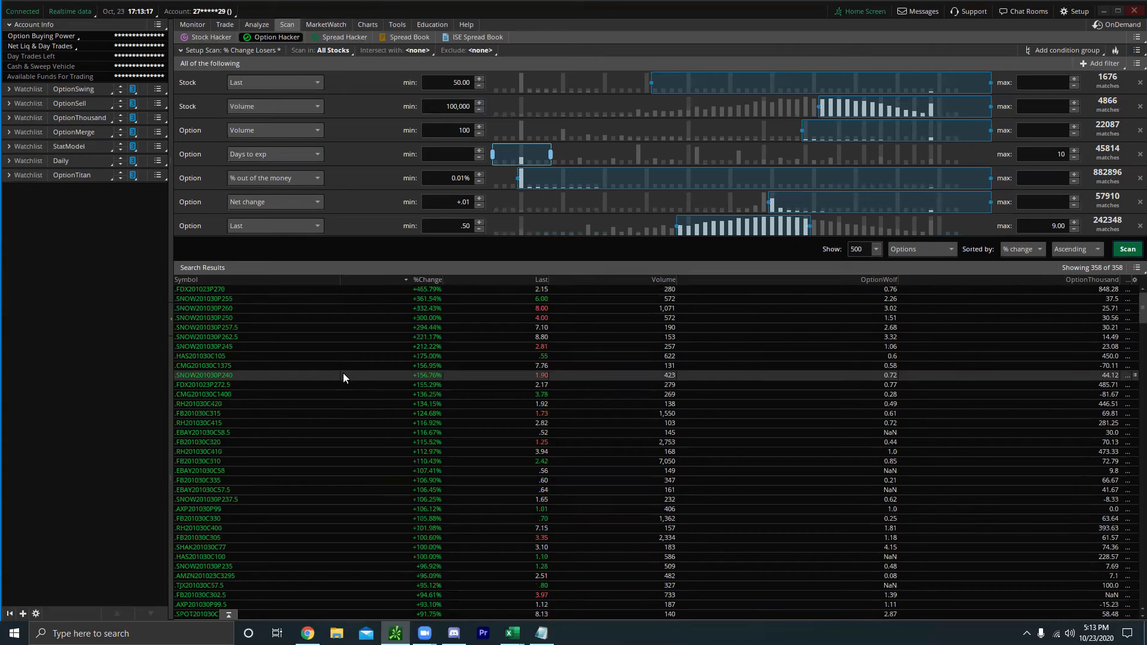
click(1129, 52)
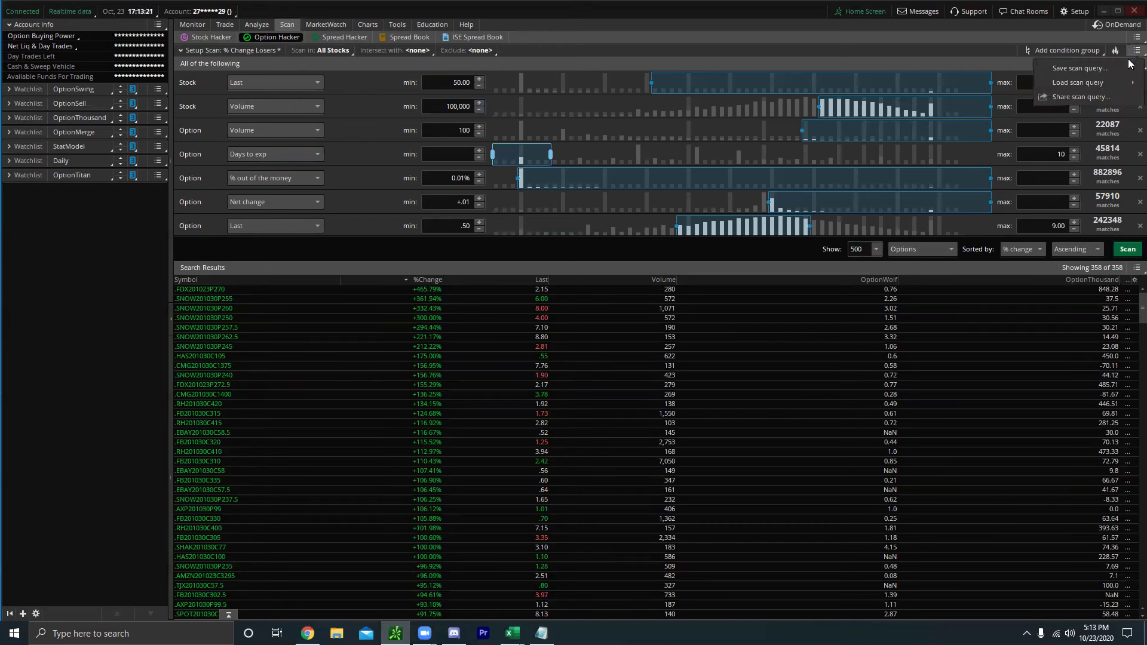
click(1080, 68)
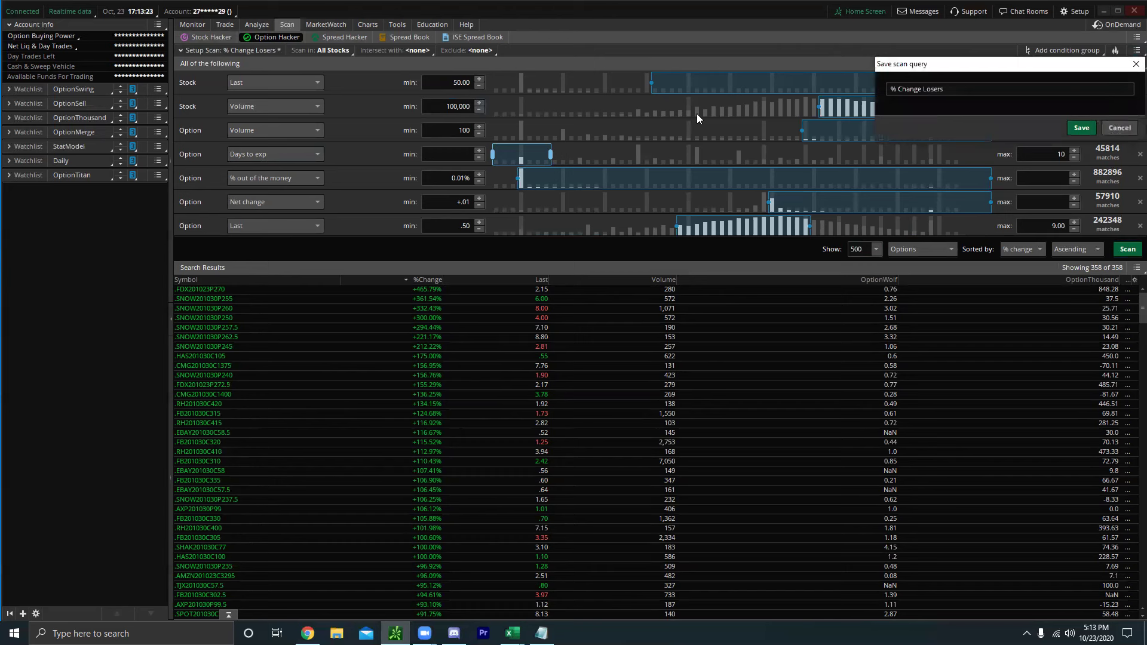
click(1113, 127)
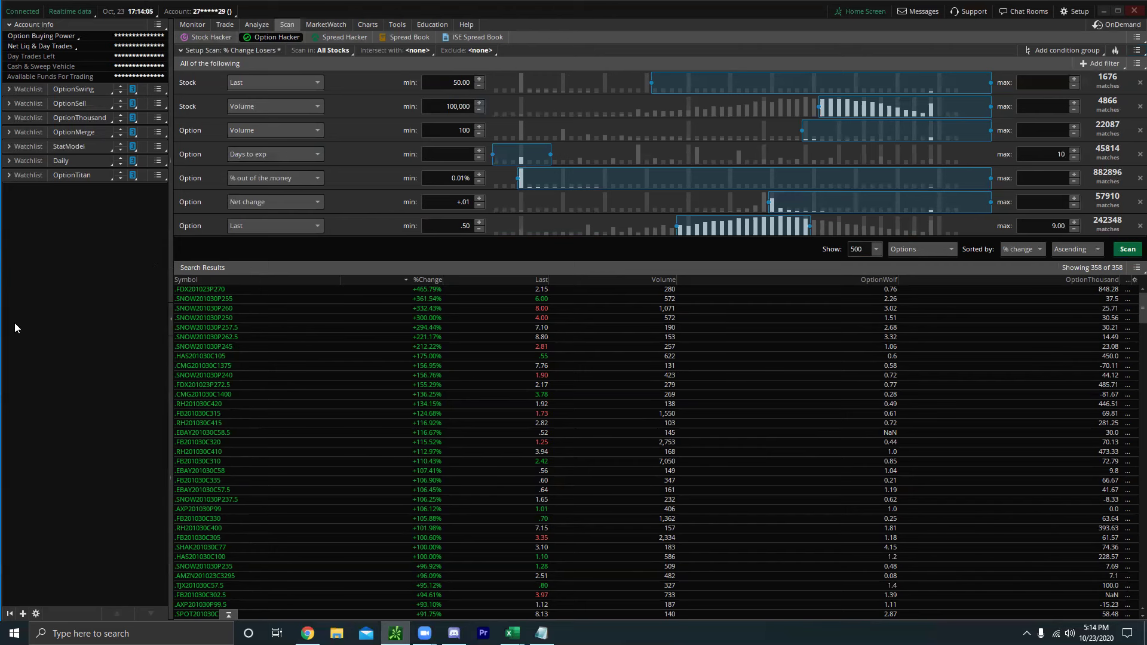
Limit the scan universe to the S&P 500 and remove the stock Volume and option Net change filters.
click(331, 51)
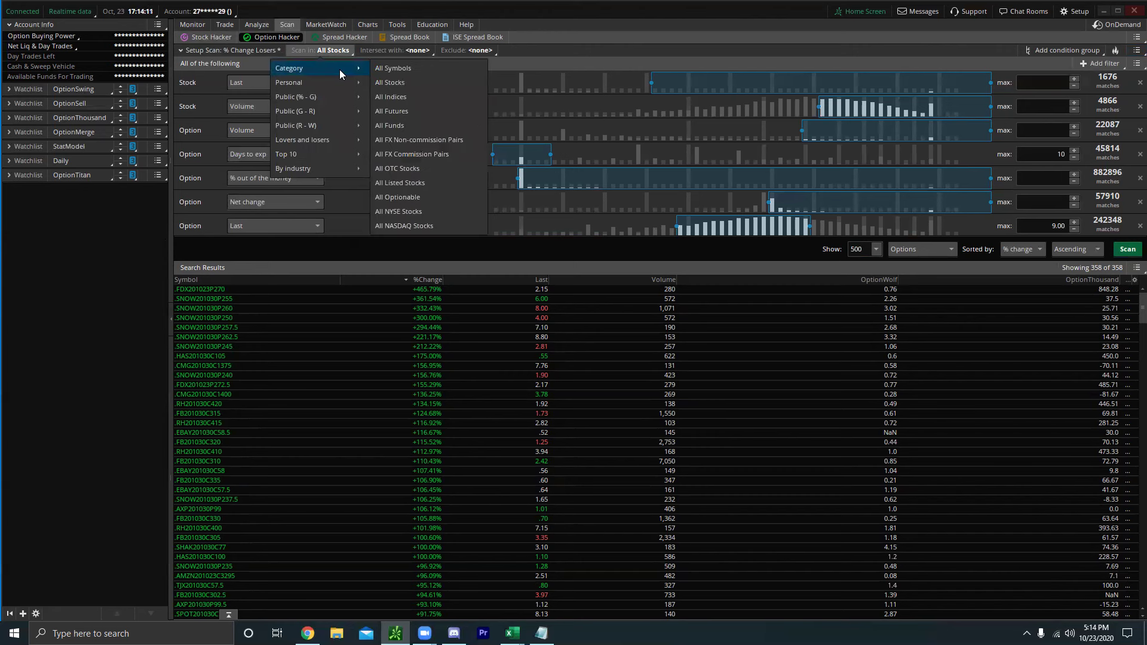
mouse_move(334, 88)
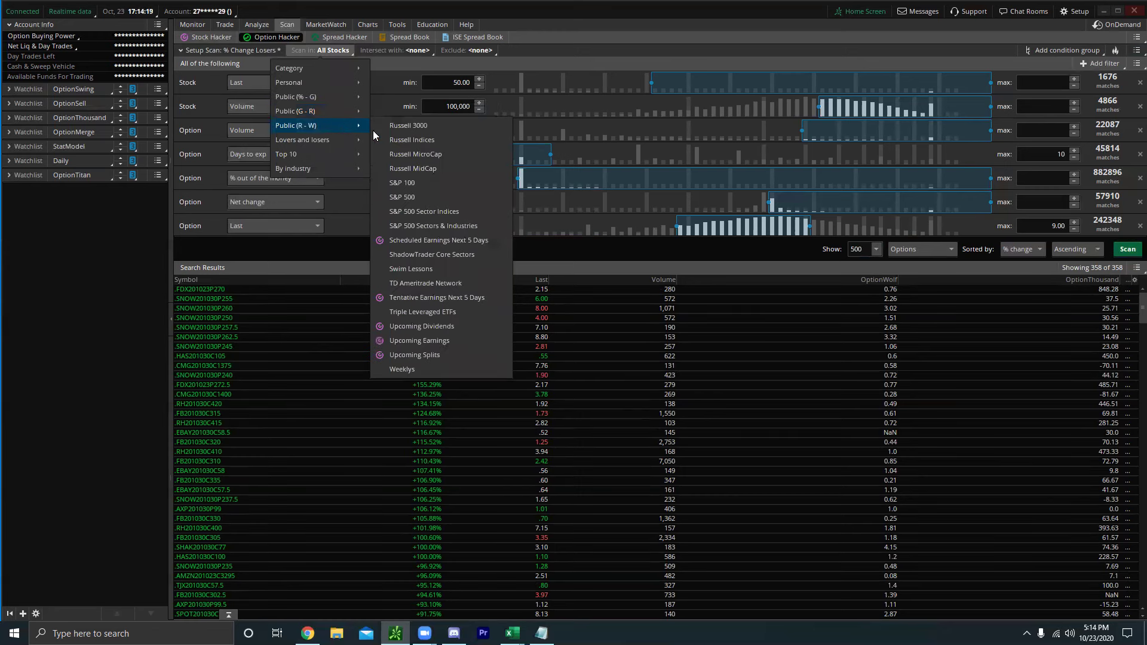
click(418, 197)
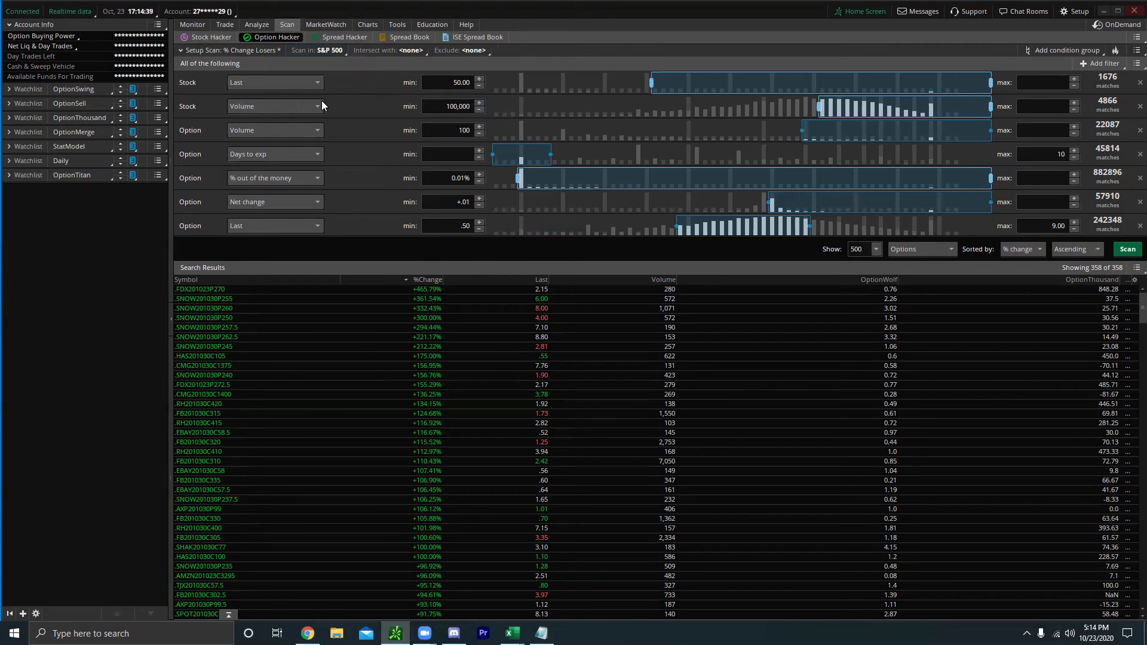
click(1141, 106)
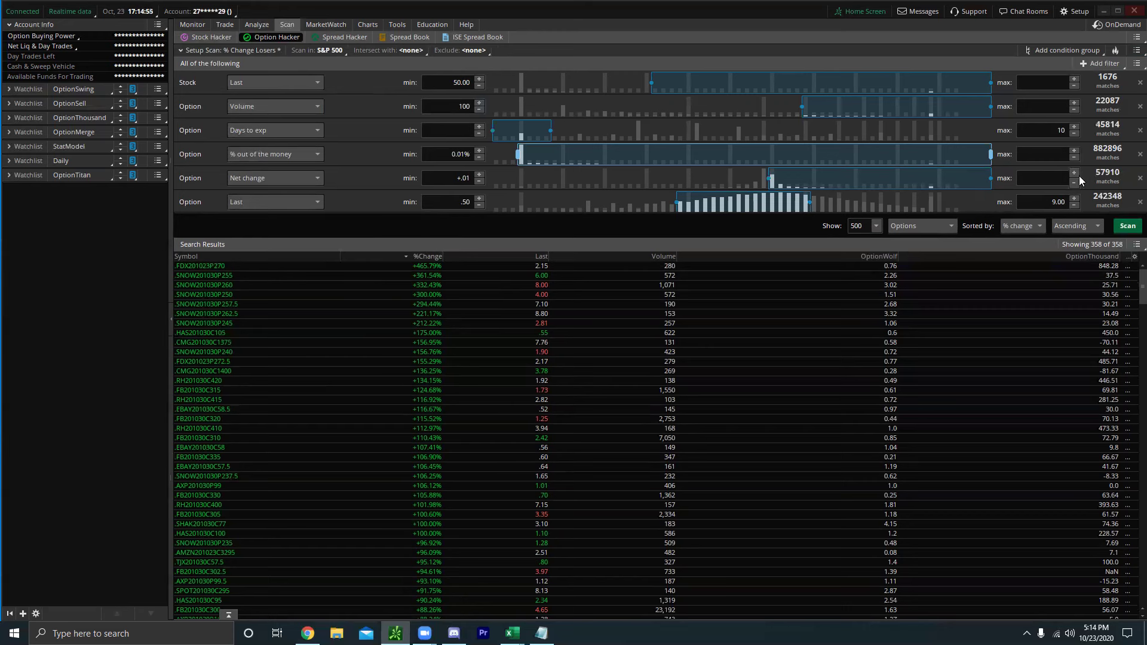
click(1138, 178)
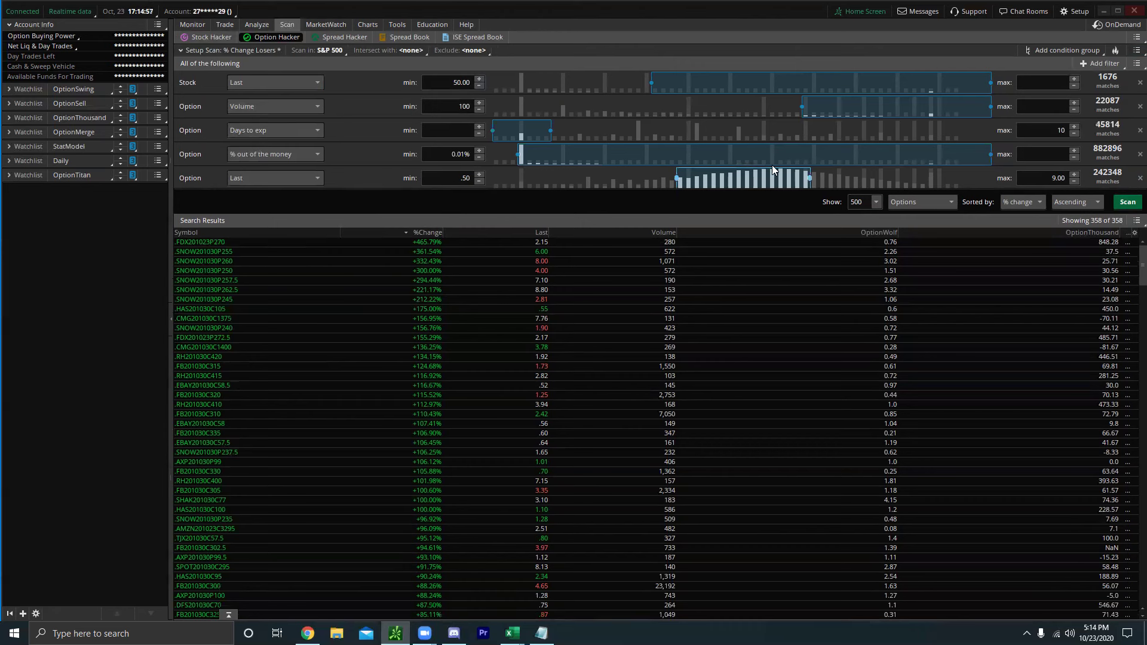
Change the % out of the money option filter to Probability OTM with a minimum of 70%.
click(305, 154)
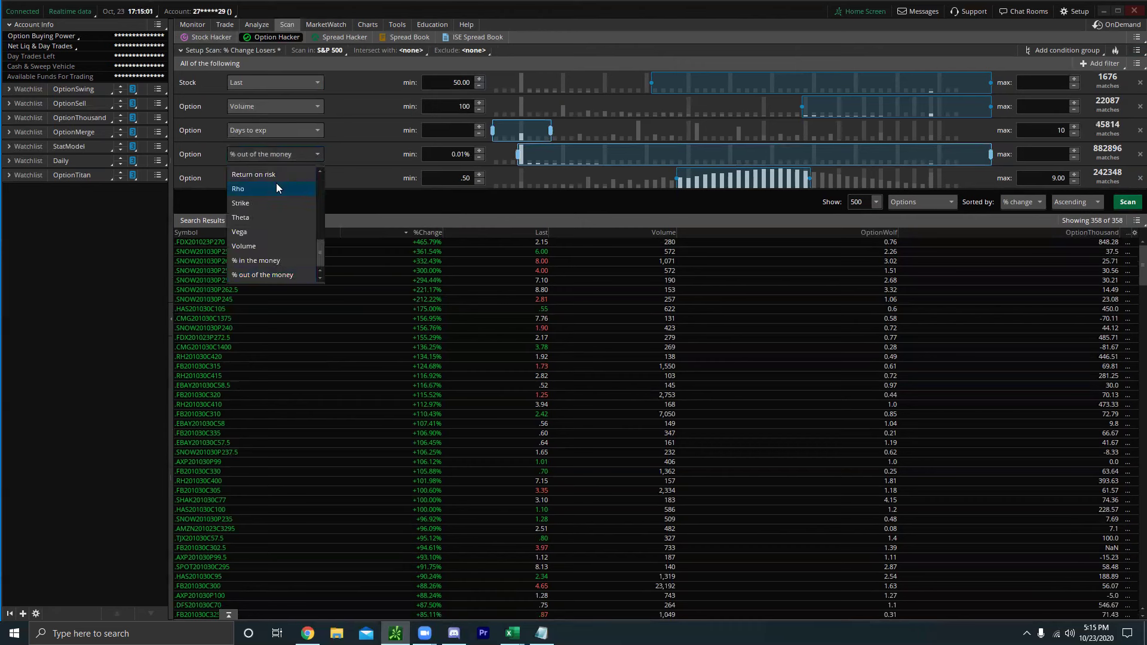
scroll(274, 215, up, 4)
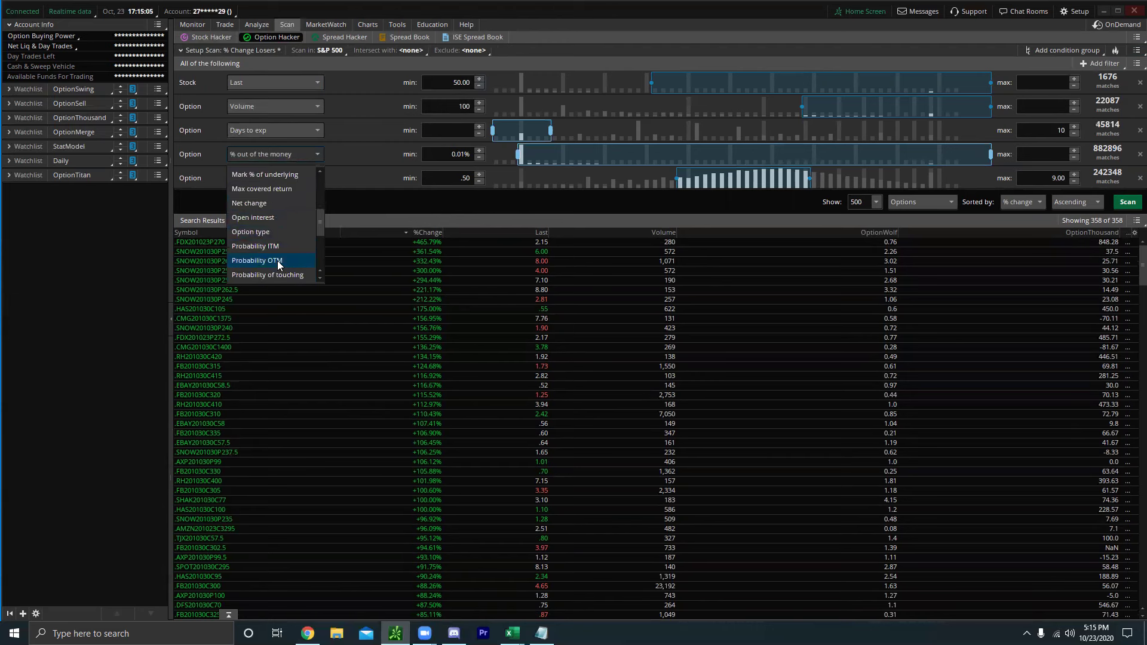
click(277, 260)
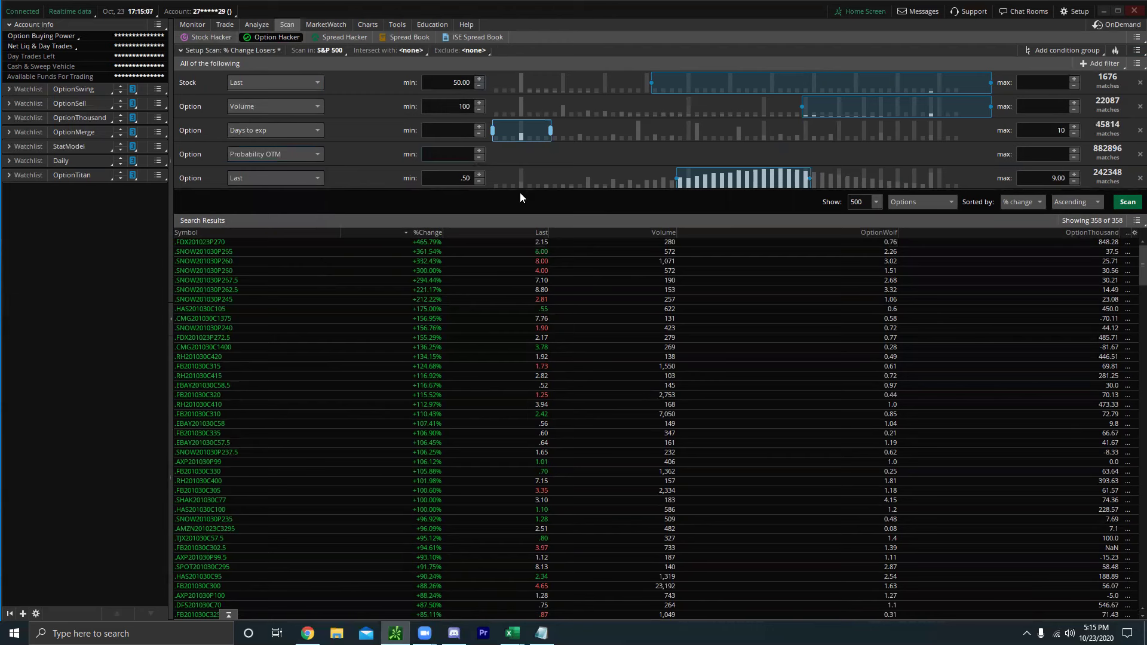
text(70)
Set the Days to exp filter to a minimum of 10 and a maximum of 30, and rerun the scan.
click(464, 130)
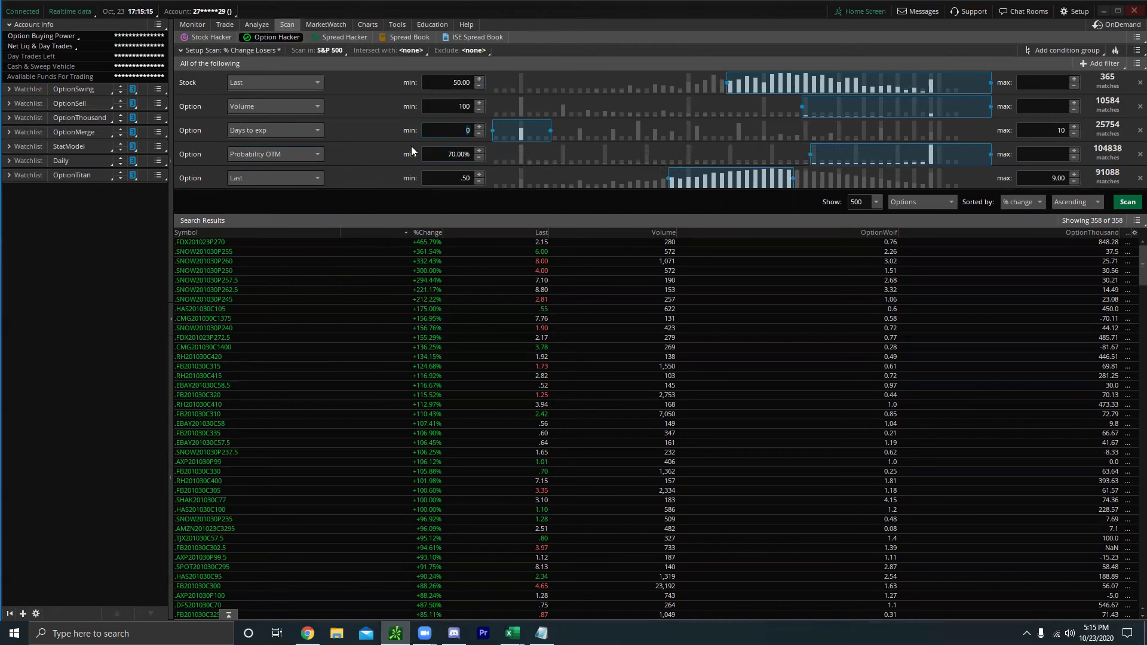
text(10)
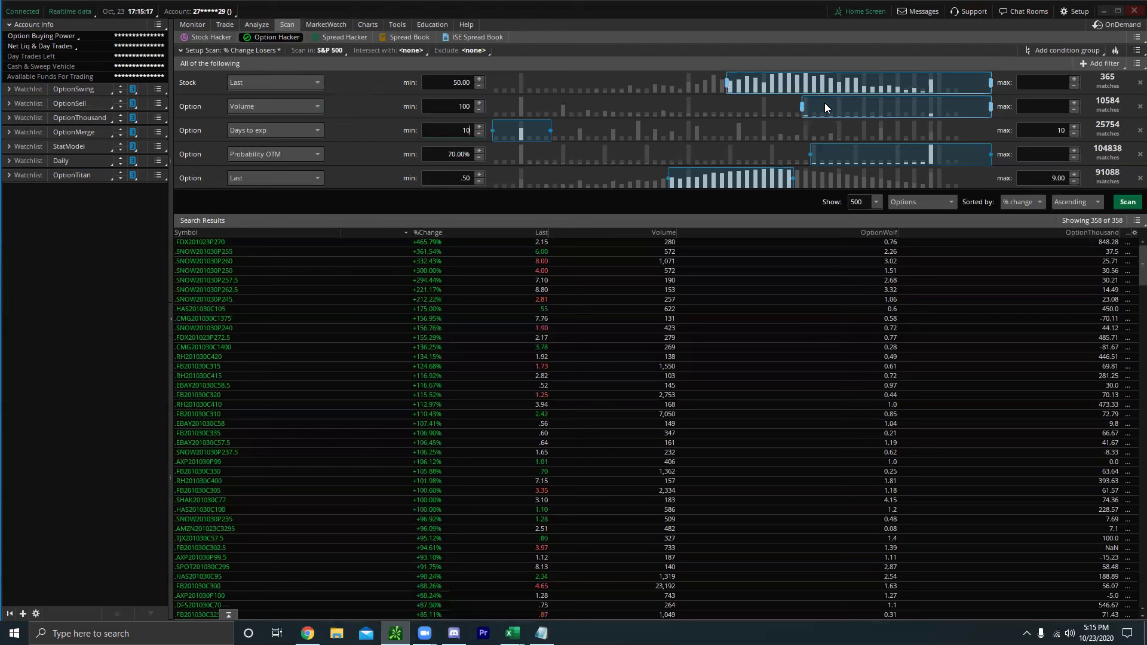
click(1048, 129)
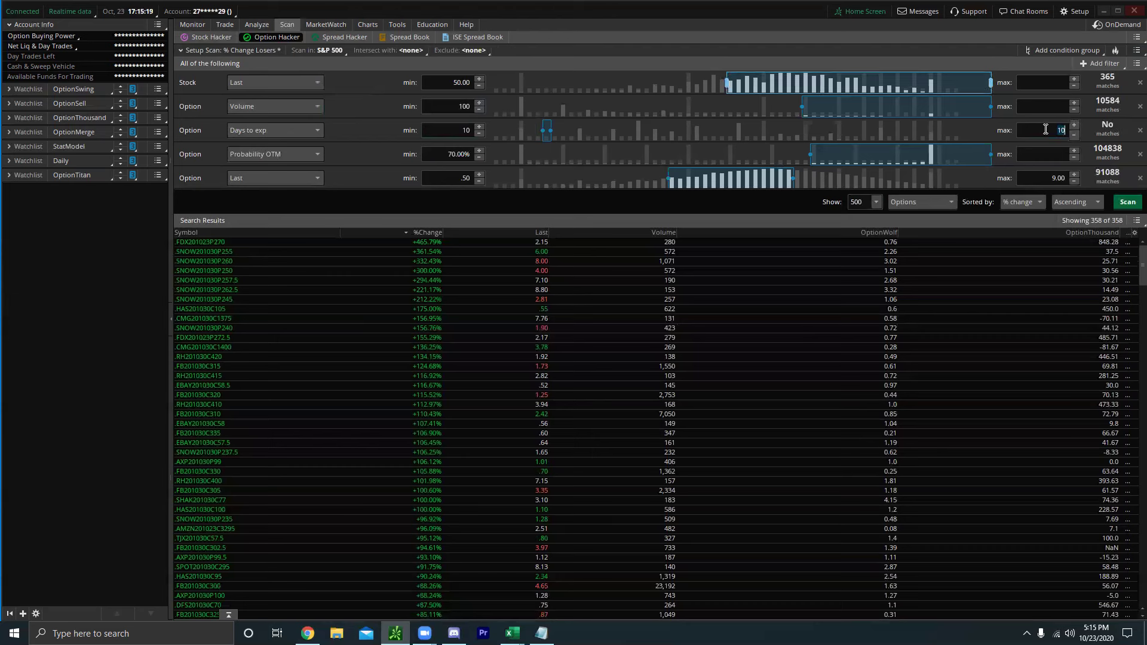
text(30)
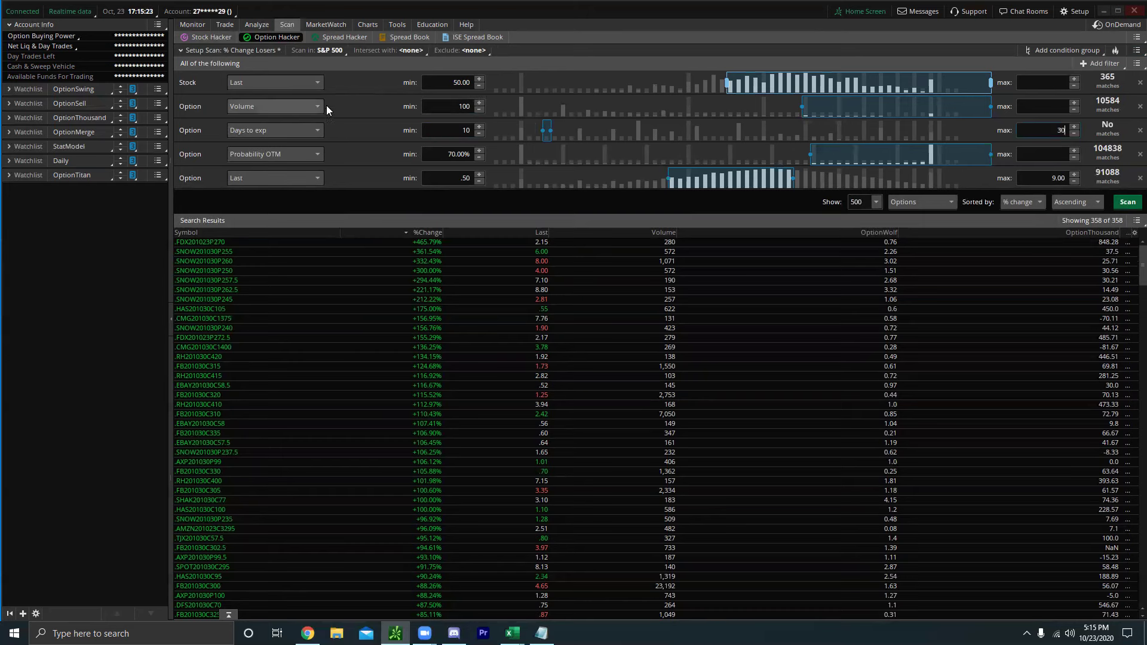
click(1129, 207)
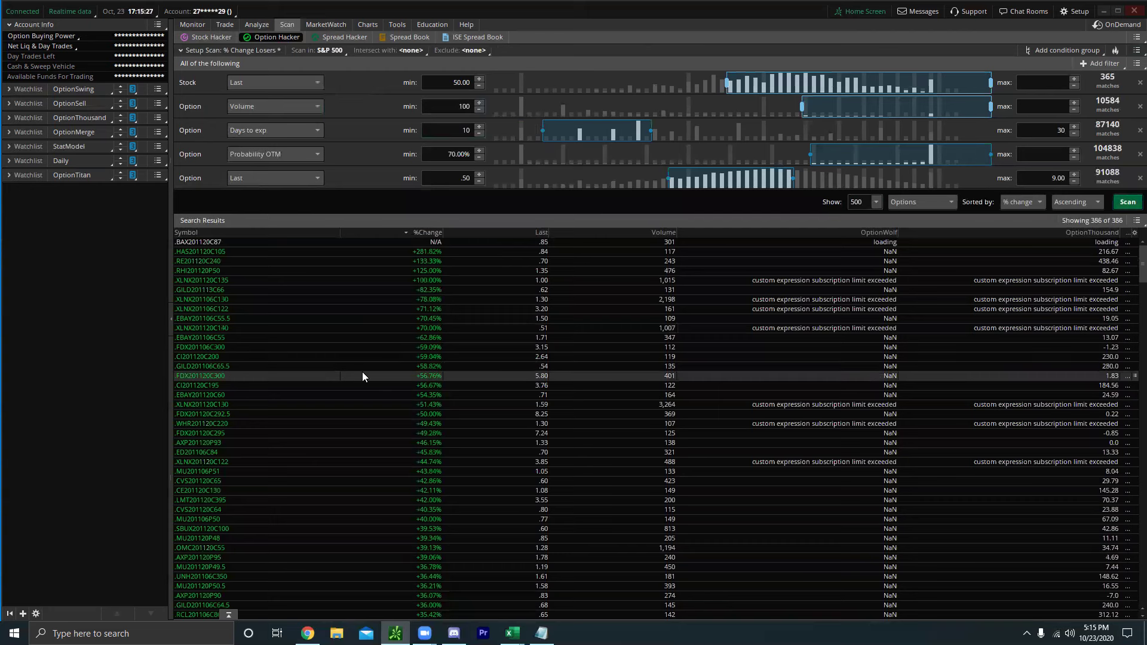
Look through the scan results sorted by %Change and bring up the price chart for HAS.
scroll(361, 368, down, 3)
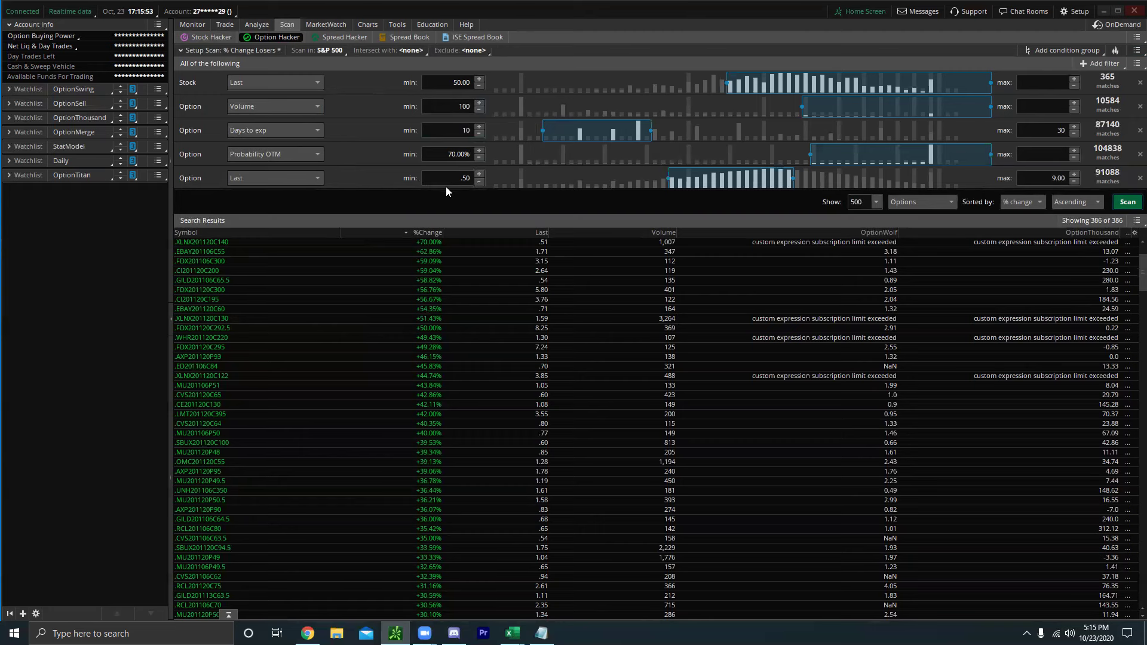
scroll(382, 344, down, 20)
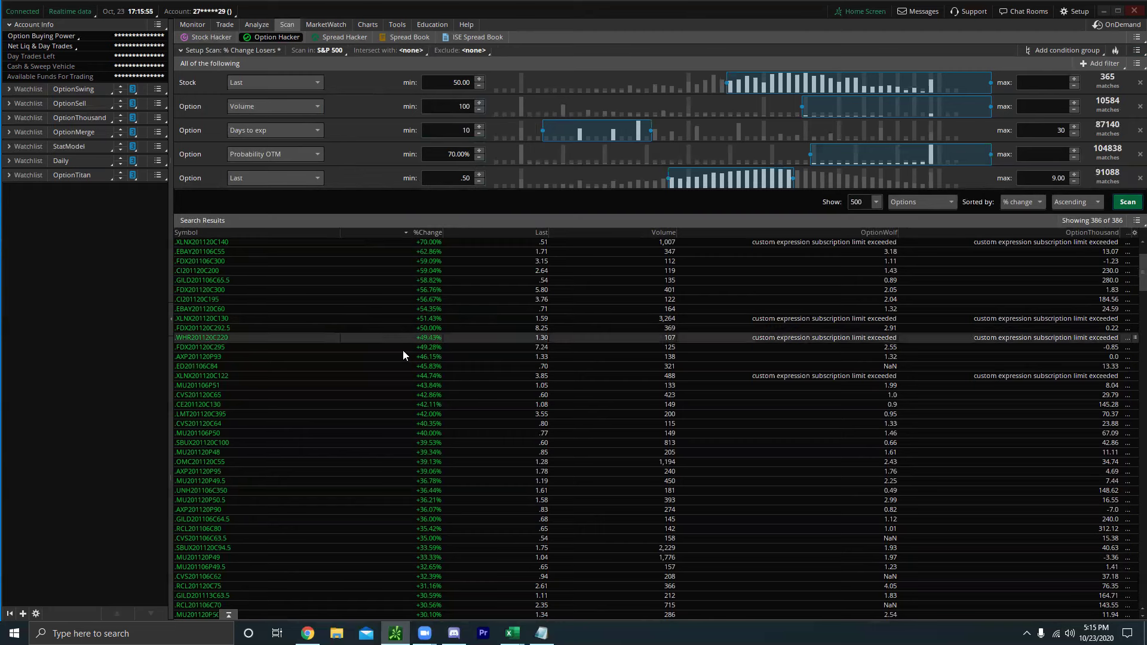
scroll(383, 344, up, 20)
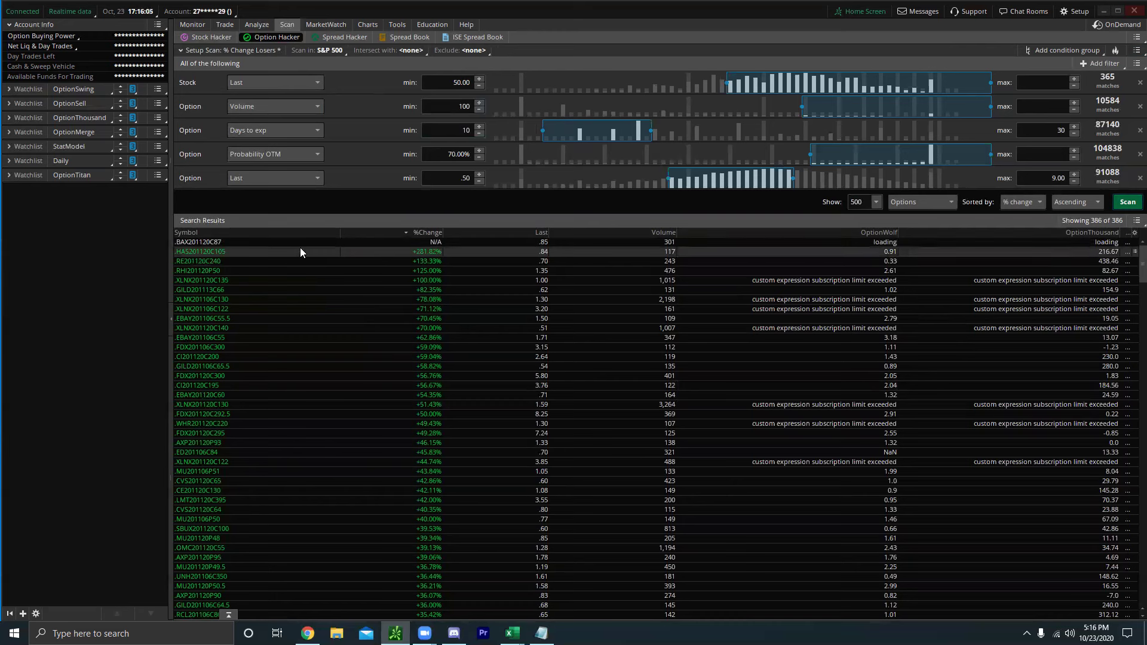
click(368, 24)
click(190, 51)
text(HAS)
key(Return)
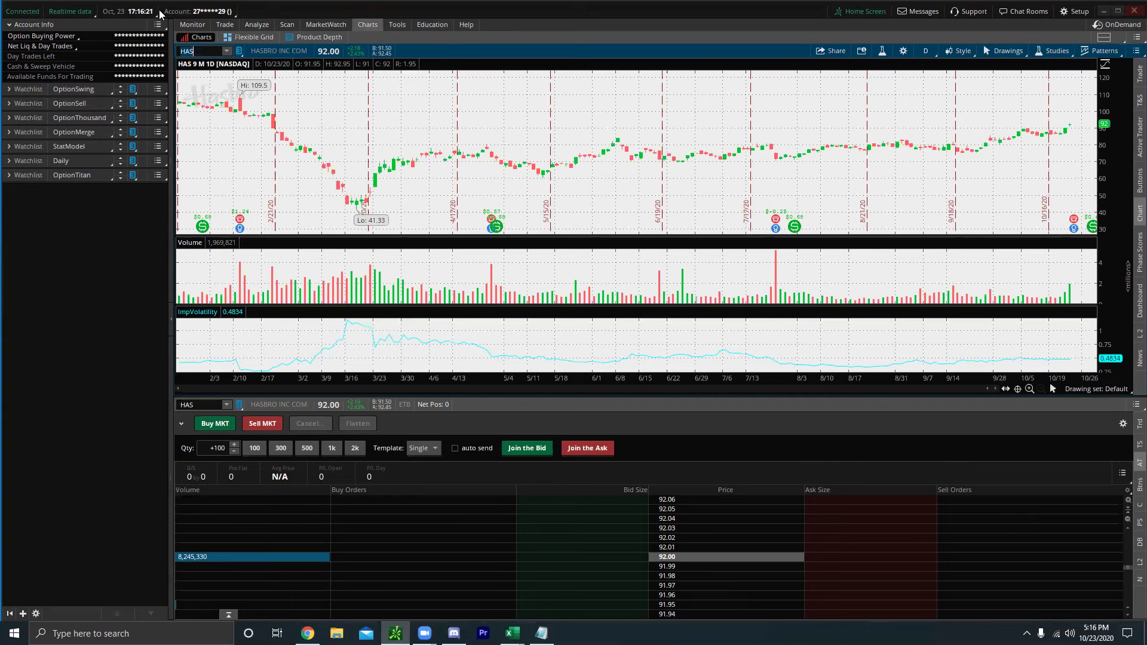
Compare the HAS option chain for the 20 NOV 20 expiration with its chart, and return to the Option Hacker scan.
click(230, 23)
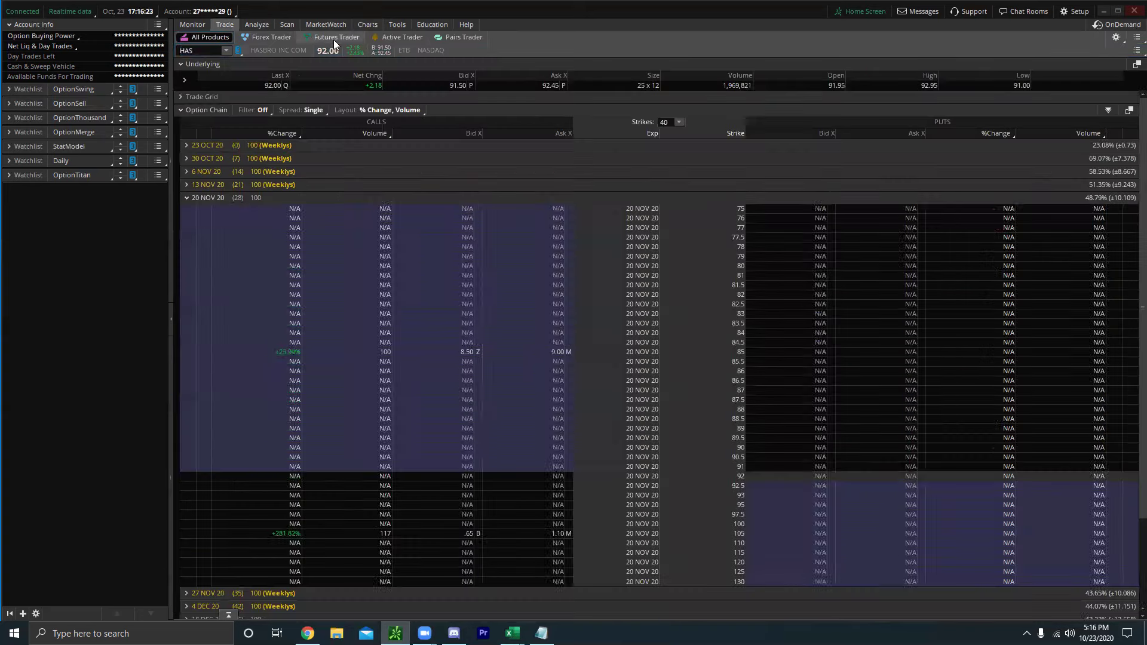
click(344, 22)
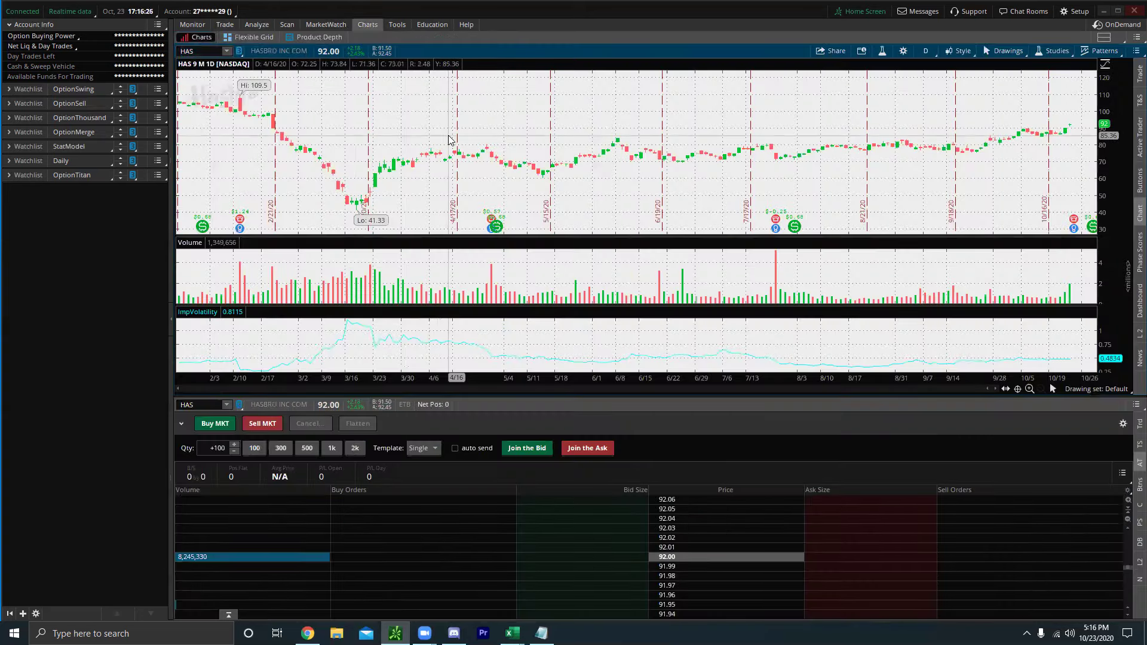
click(232, 23)
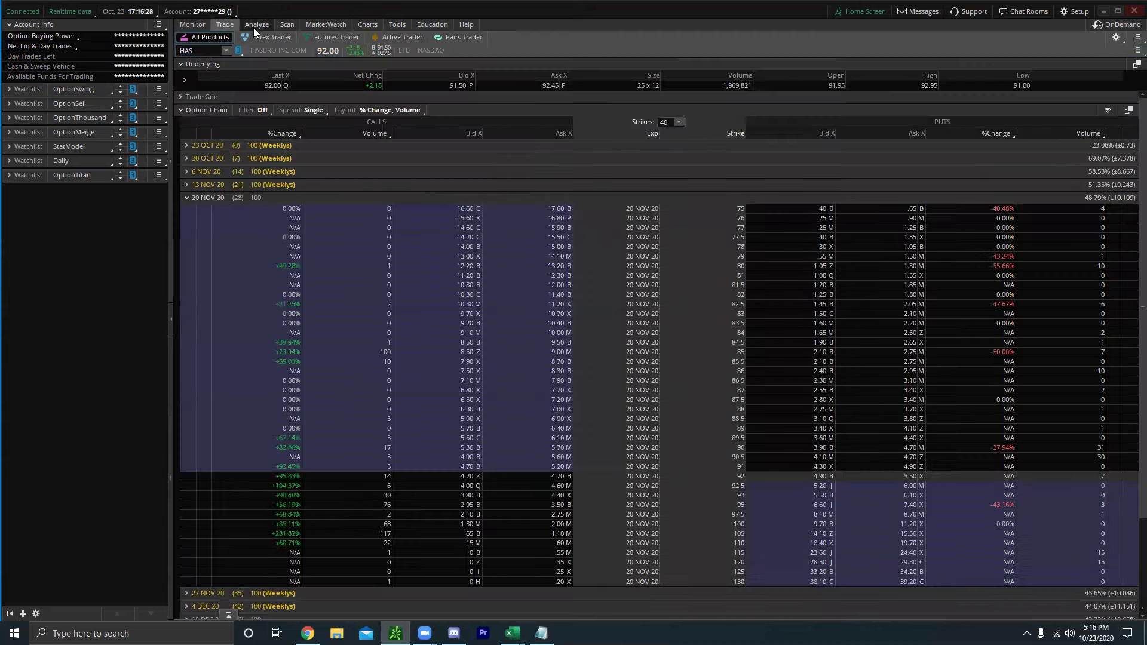
click(254, 25)
click(282, 23)
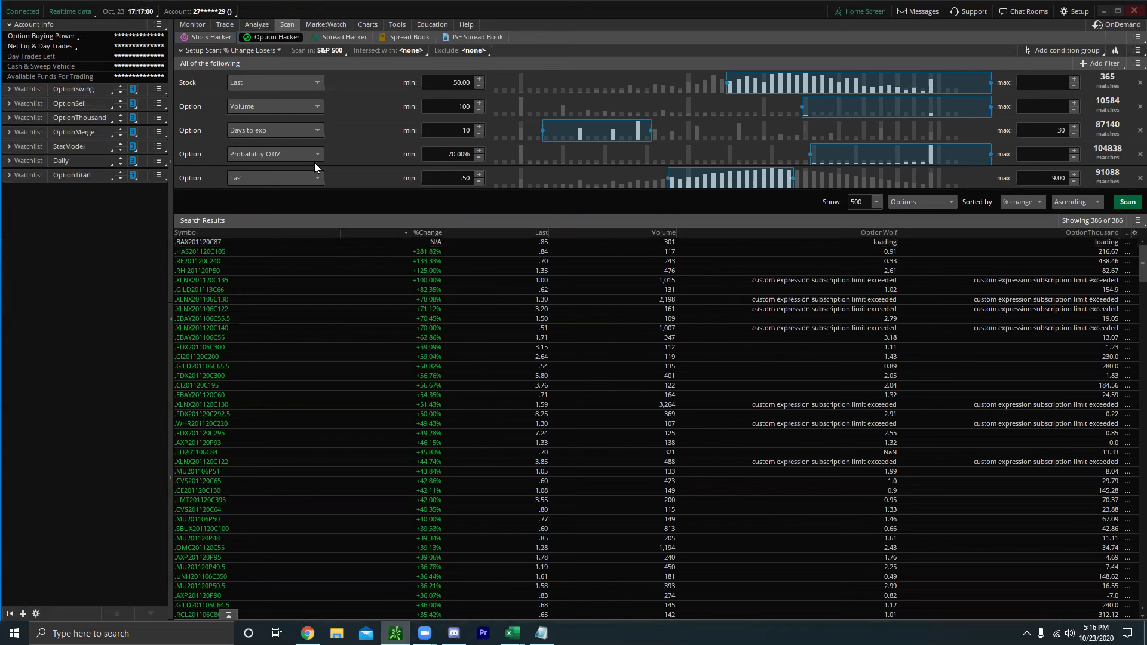
click(311, 111)
click(310, 111)
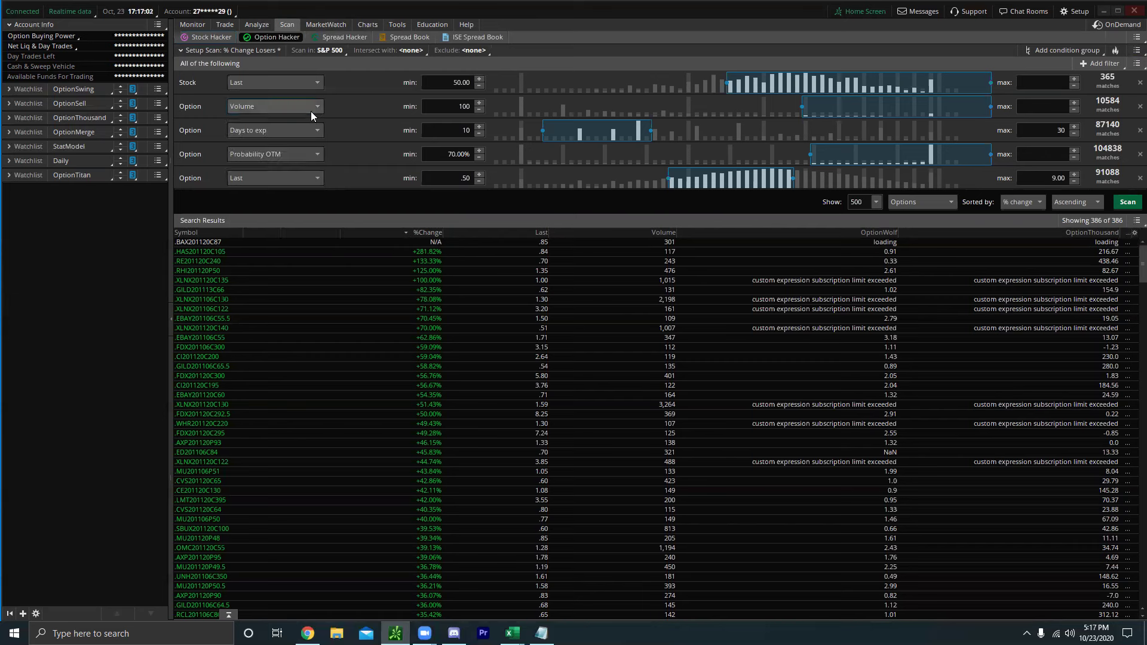